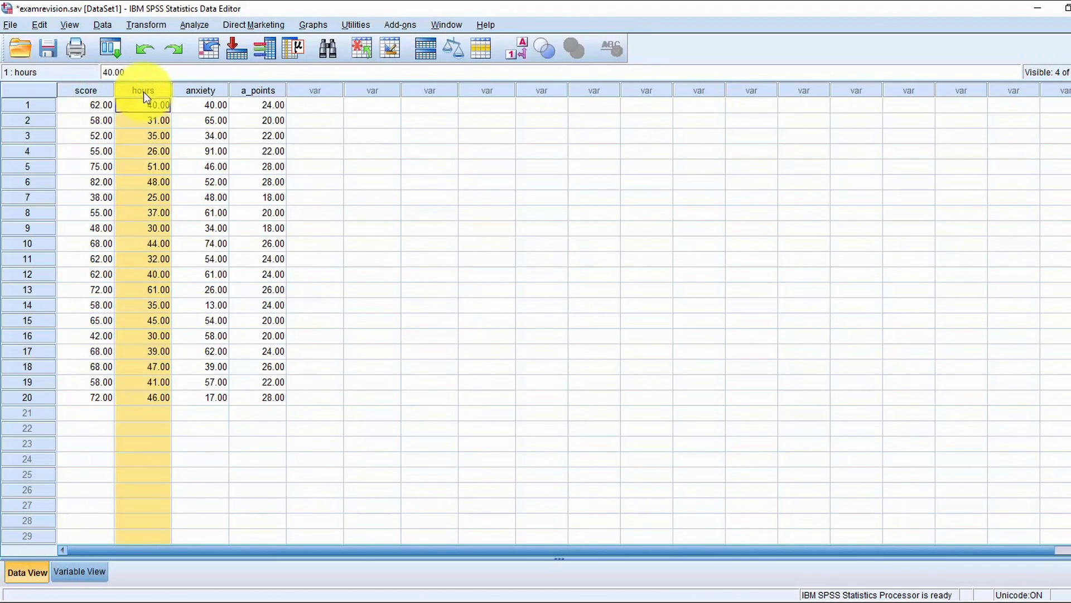
# Review the score, hours, anxiety and a_points columns of the exam revision dataset
pyautogui.click(200, 89)
pyautogui.click(266, 91)
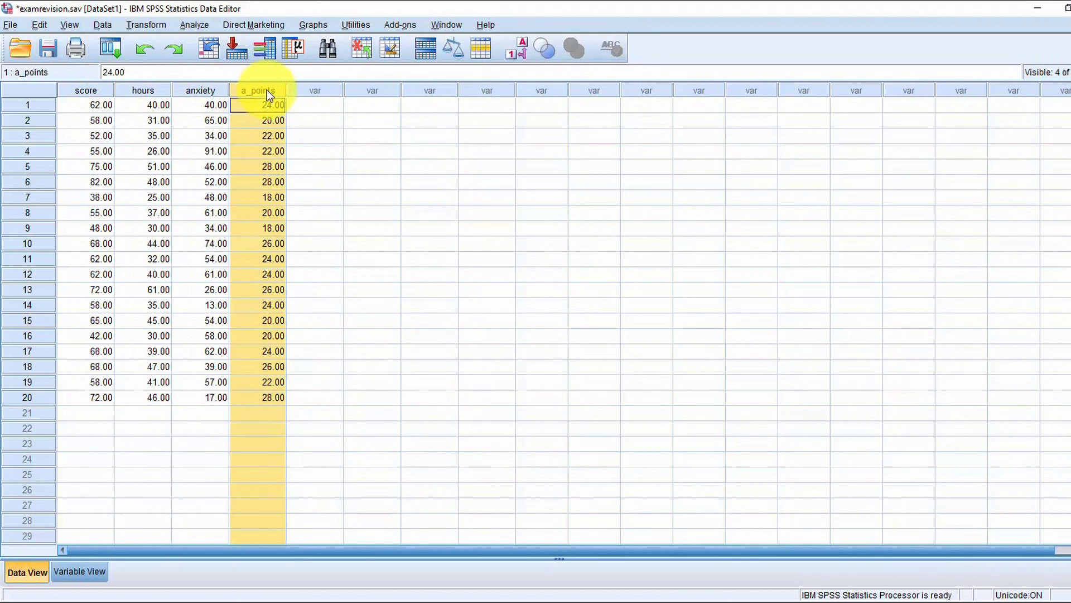
pyautogui.click(162, 89)
pyautogui.click(190, 89)
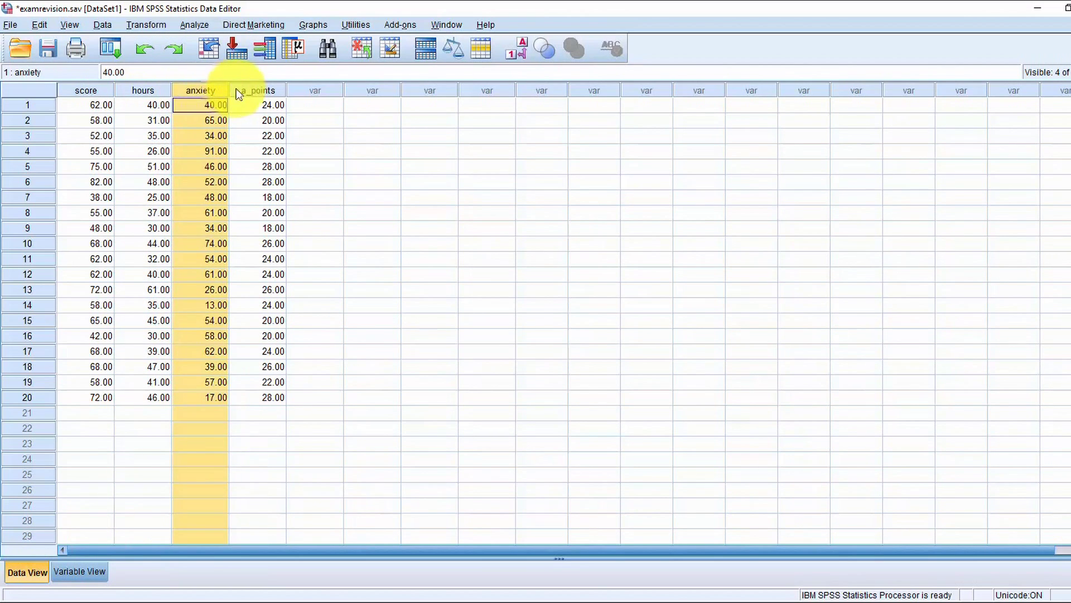
pyautogui.click(251, 90)
pyautogui.click(145, 89)
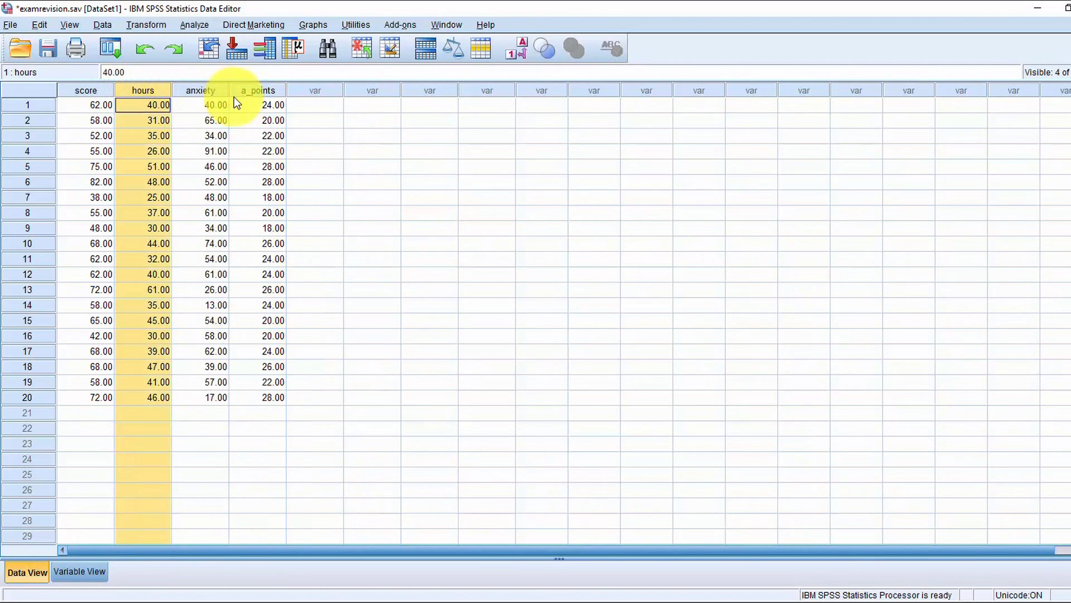
pyautogui.click(103, 89)
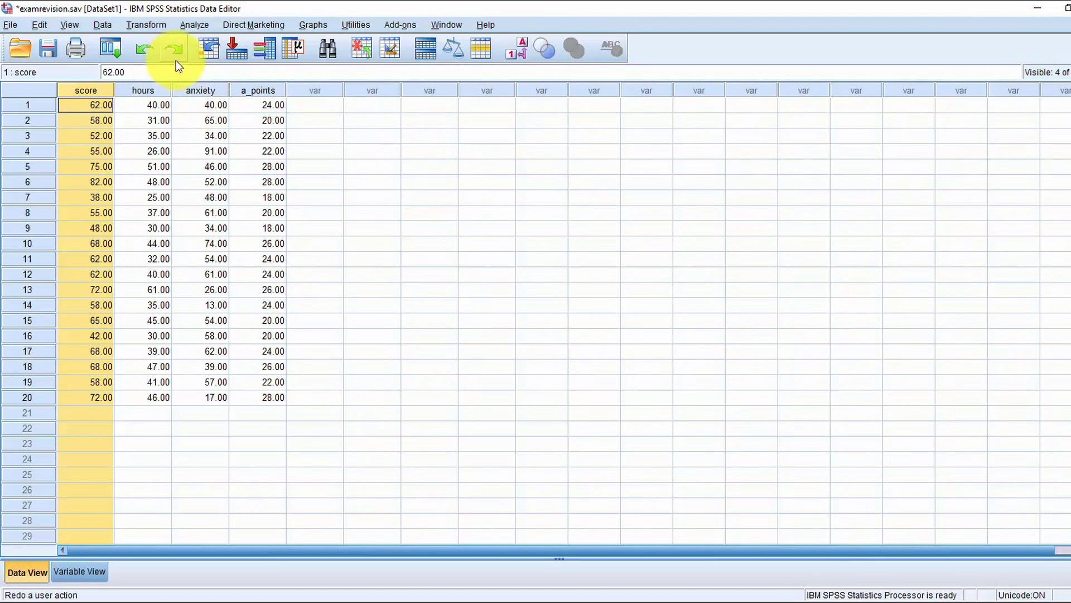
pyautogui.click(314, 91)
pyautogui.moveTo(76, 91); pyautogui.dragTo(268, 94)
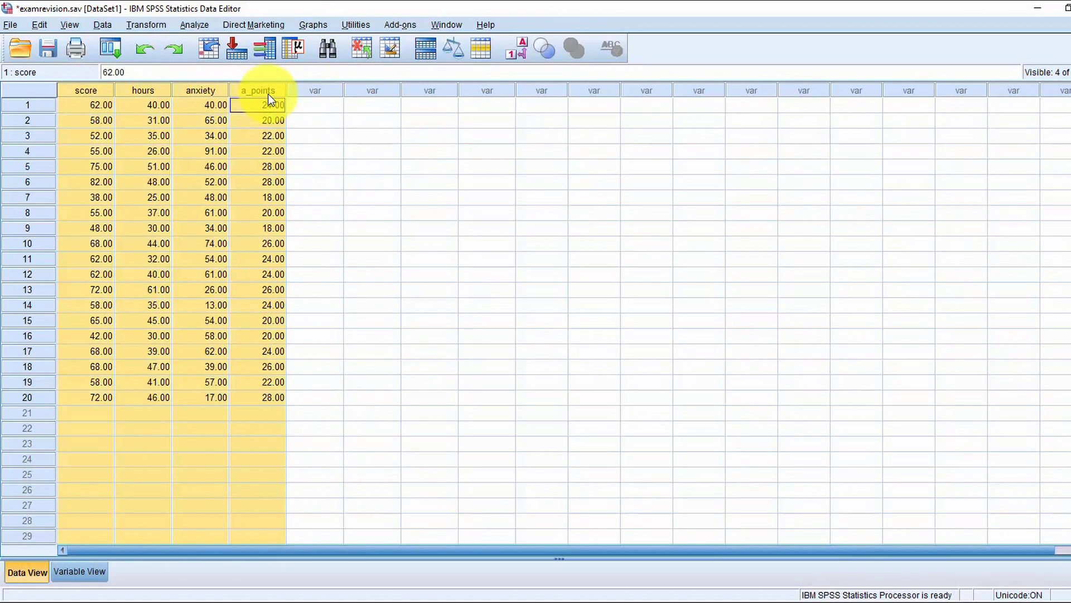
pyautogui.click(253, 118)
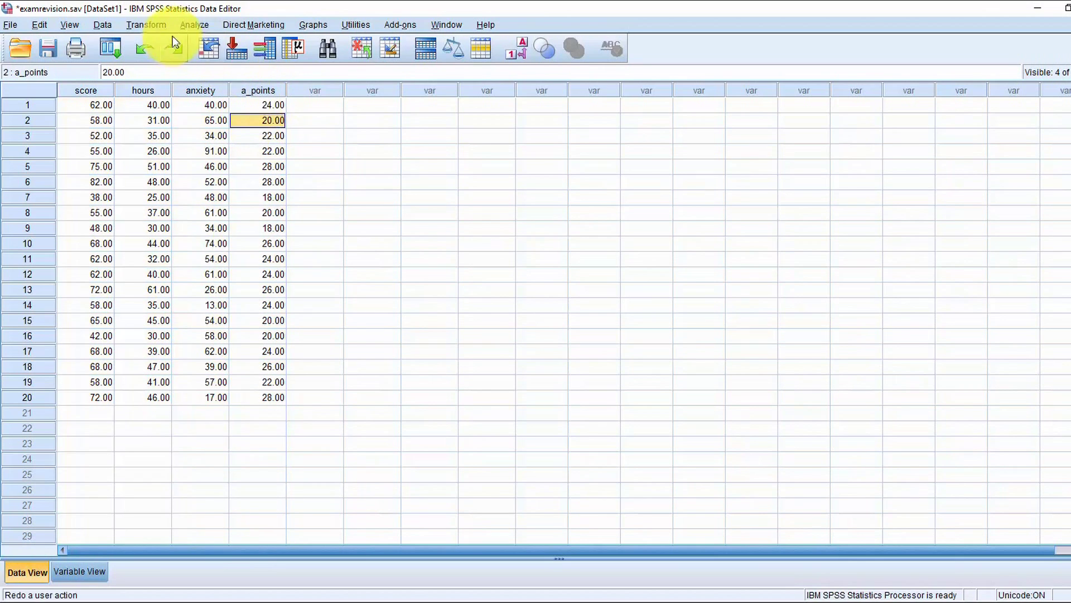
# Open Linear Regression and check exam score as dependent, with hours spent revising, anxiety and A-level entry points as independents
pyautogui.click(195, 24)
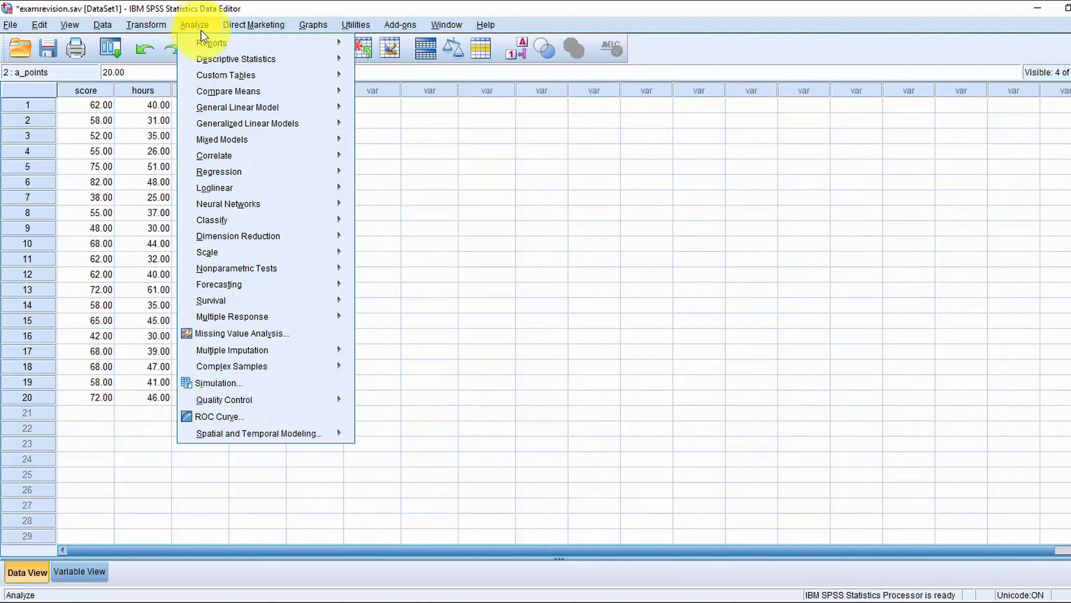
pyautogui.moveTo(246, 178)
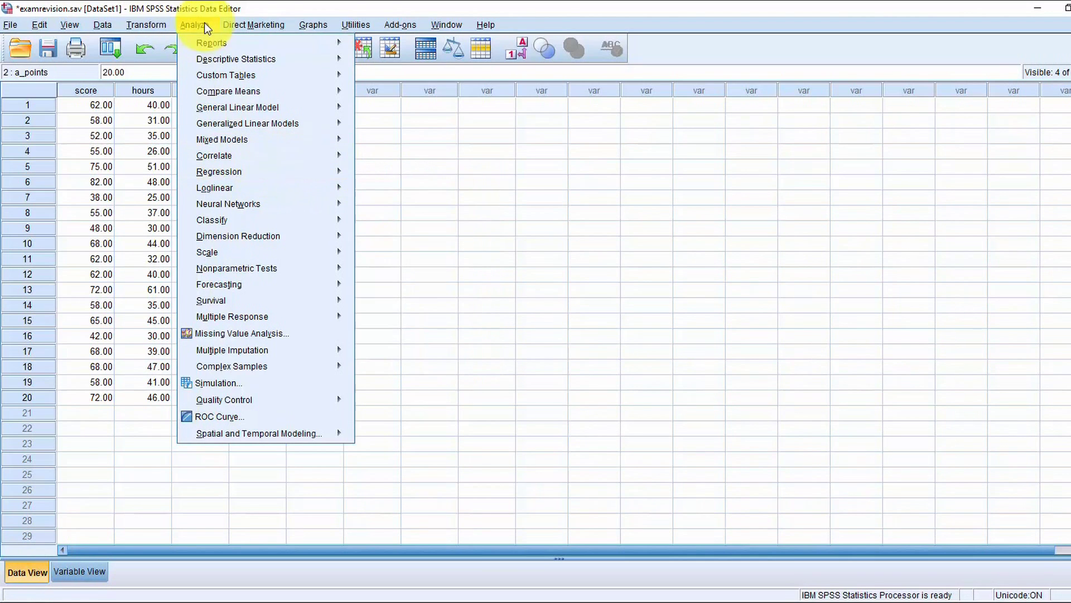
pyautogui.moveTo(270, 189)
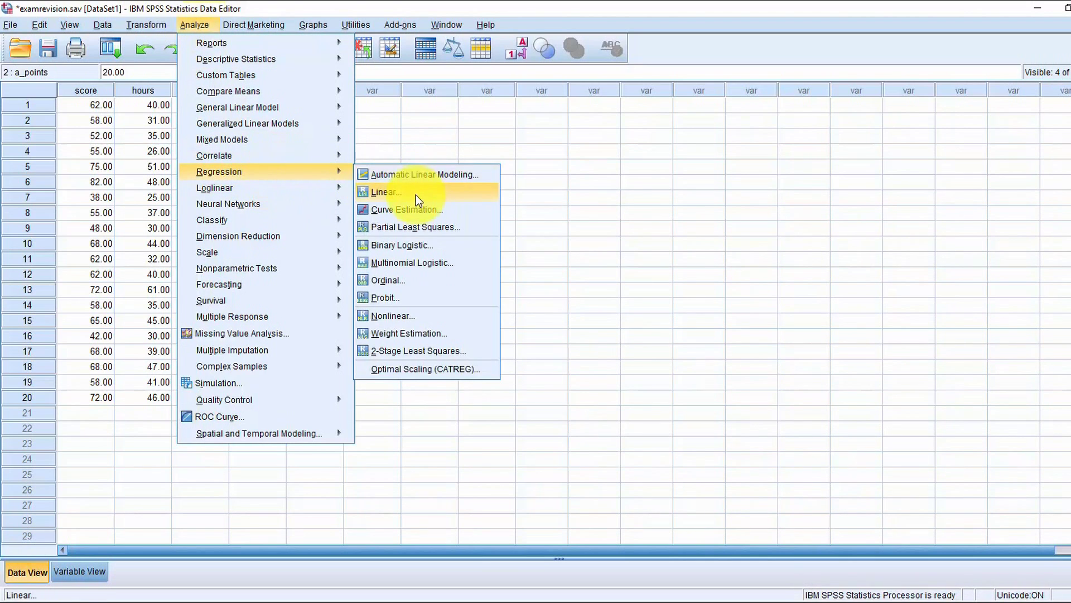
pyautogui.click(416, 194)
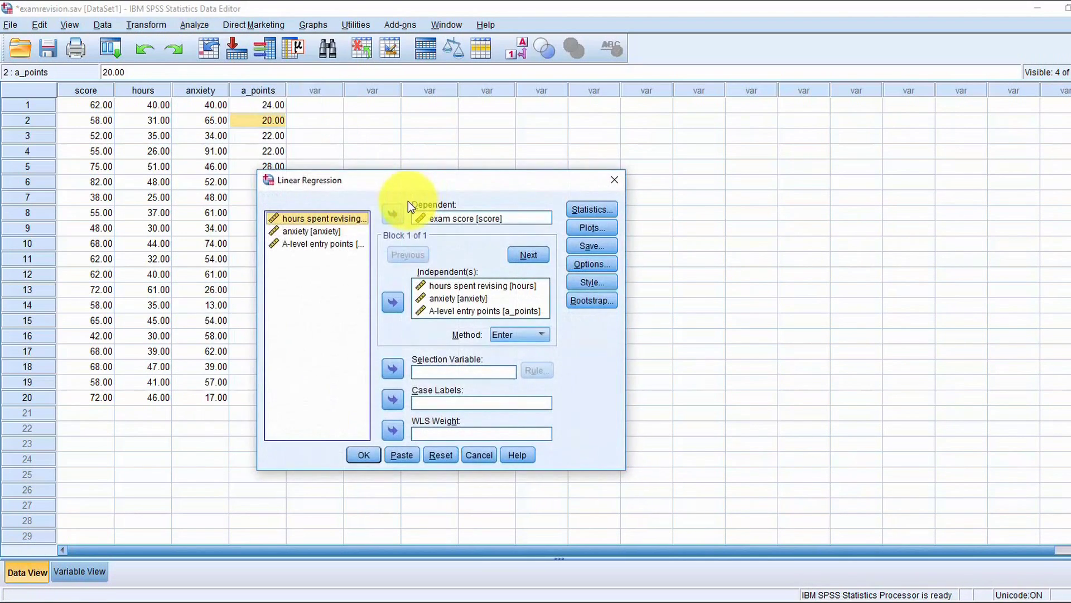
pyautogui.click(484, 218)
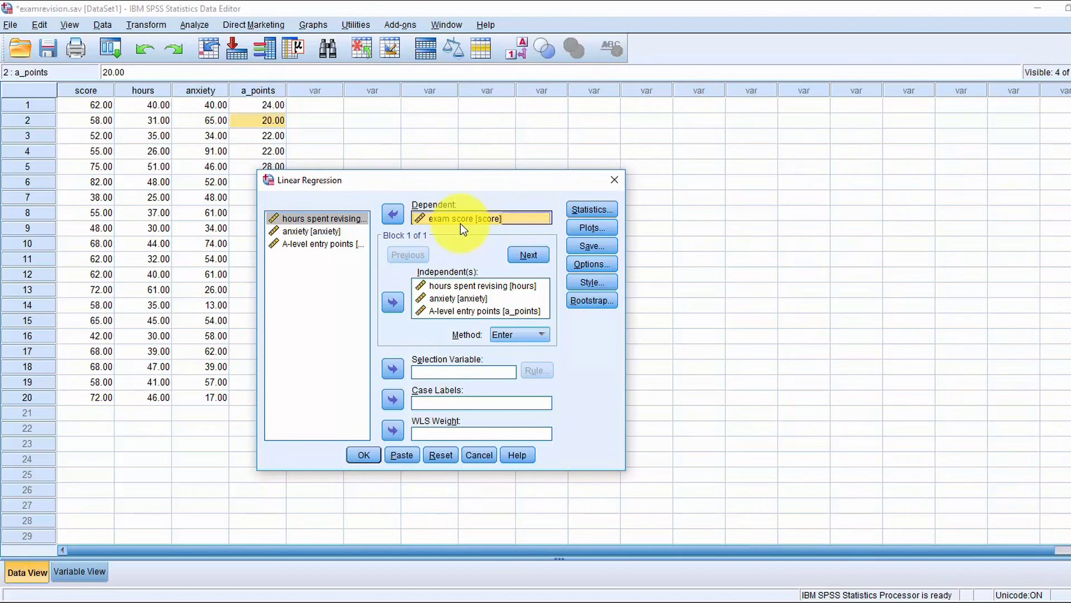
pyautogui.click(453, 285)
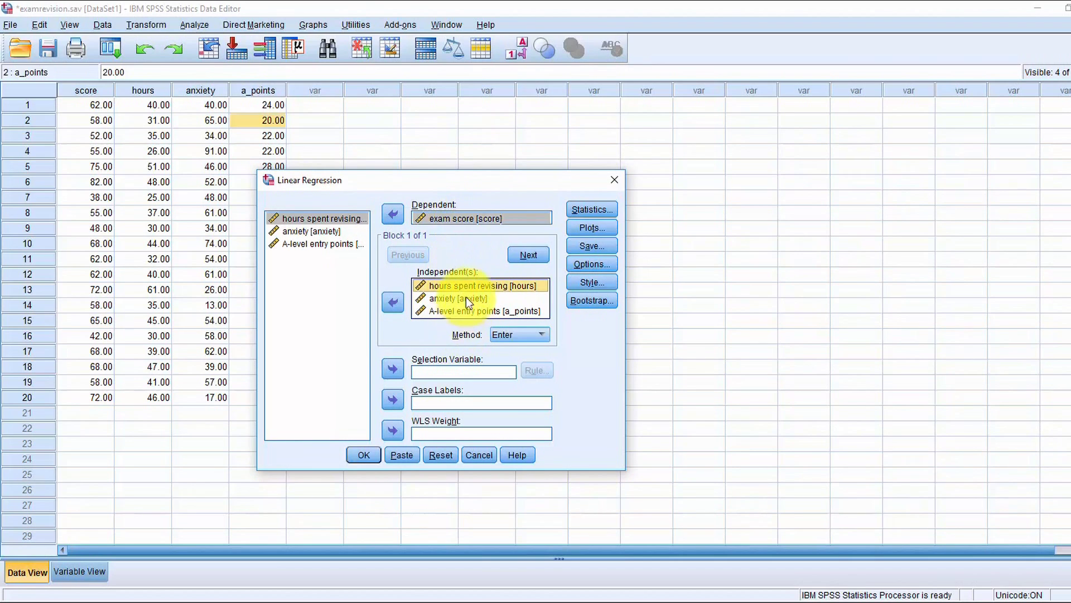
pyautogui.click(476, 298)
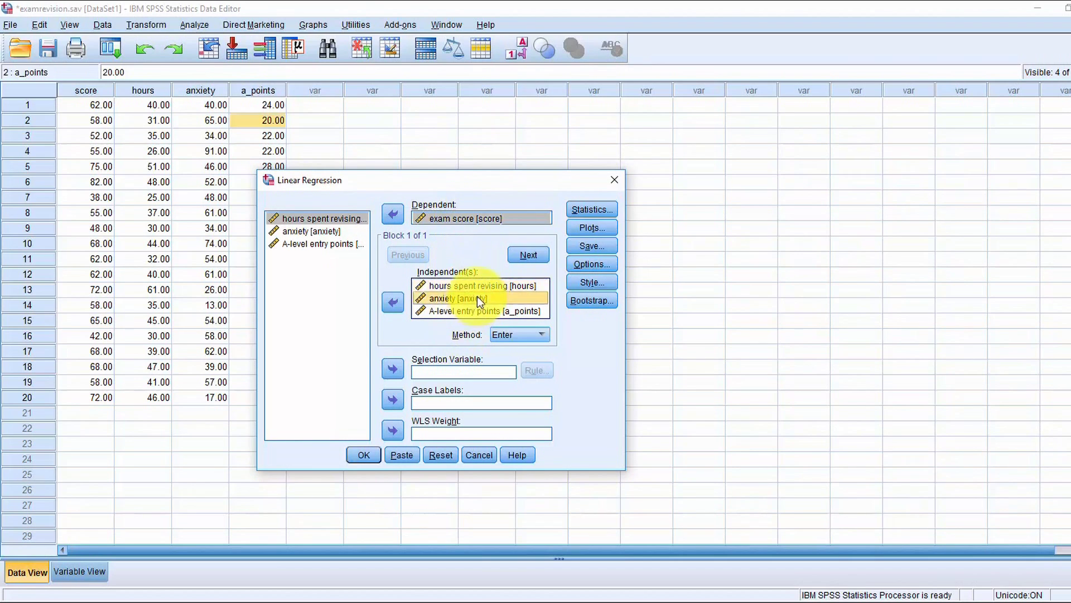
pyautogui.click(504, 313)
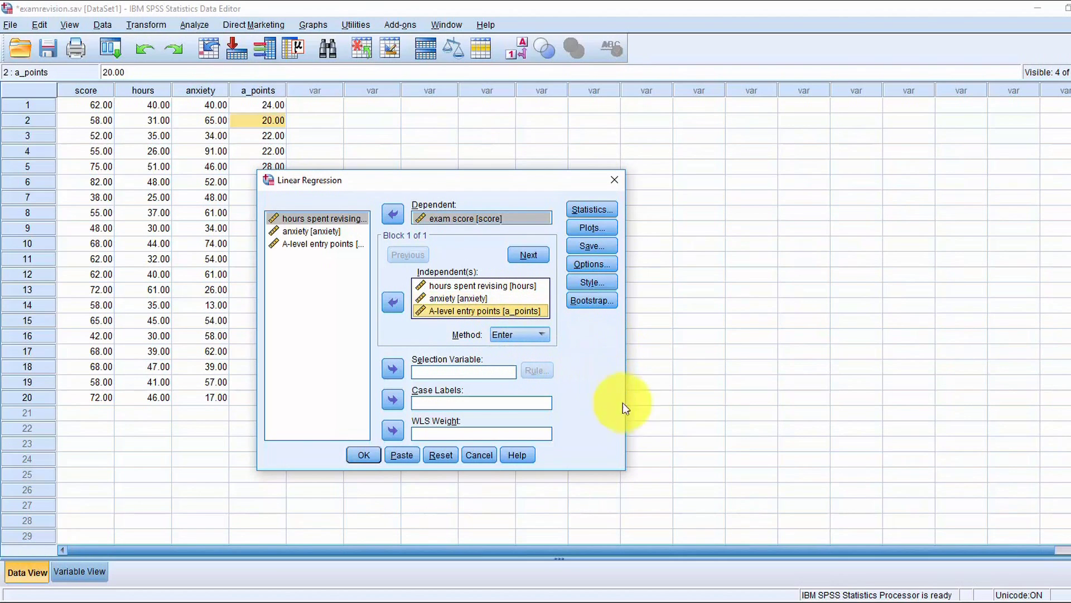
# Add 95% confidence intervals for the coefficients to the regression statistics
pyautogui.click(601, 210)
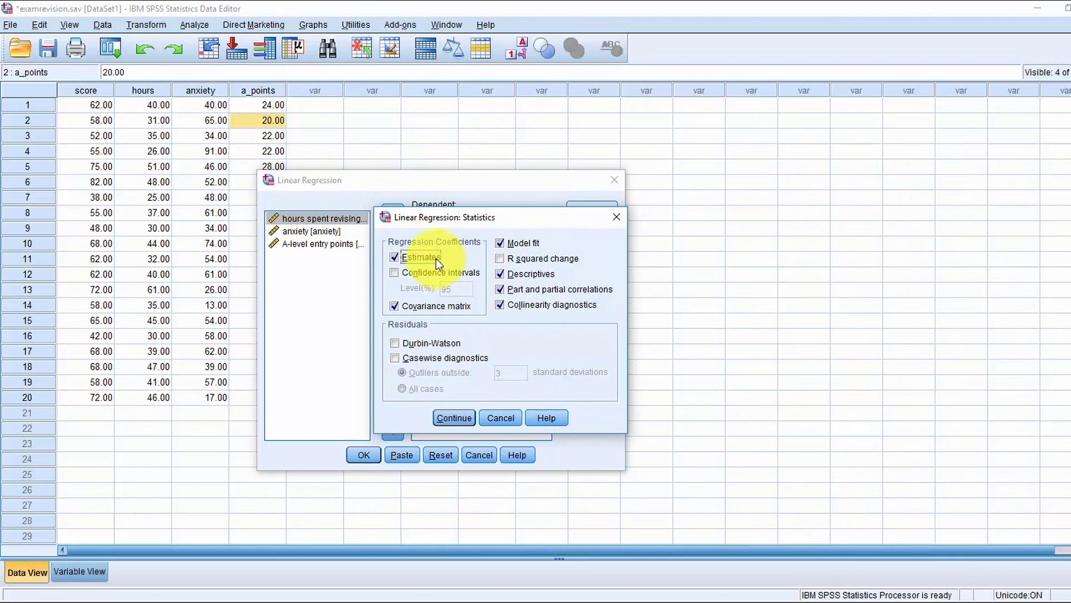
pyautogui.click(450, 275)
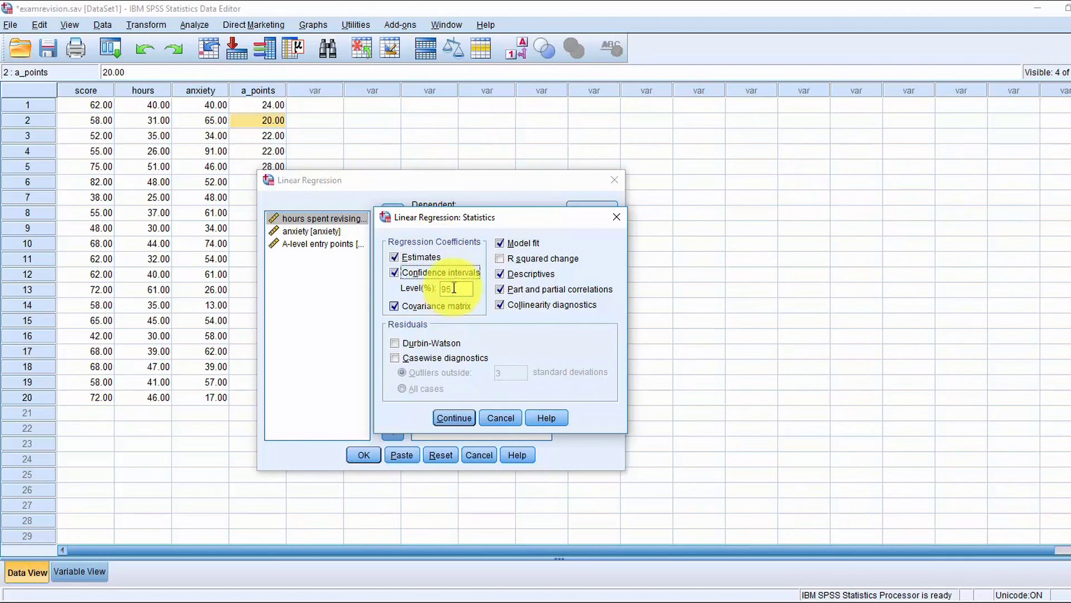
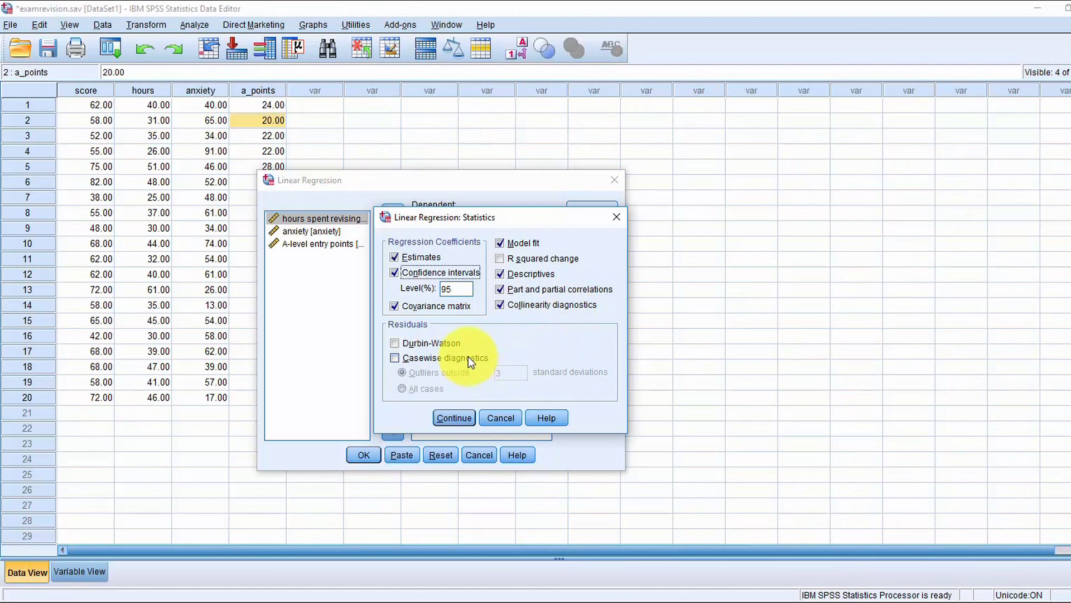
pyautogui.click(453, 417)
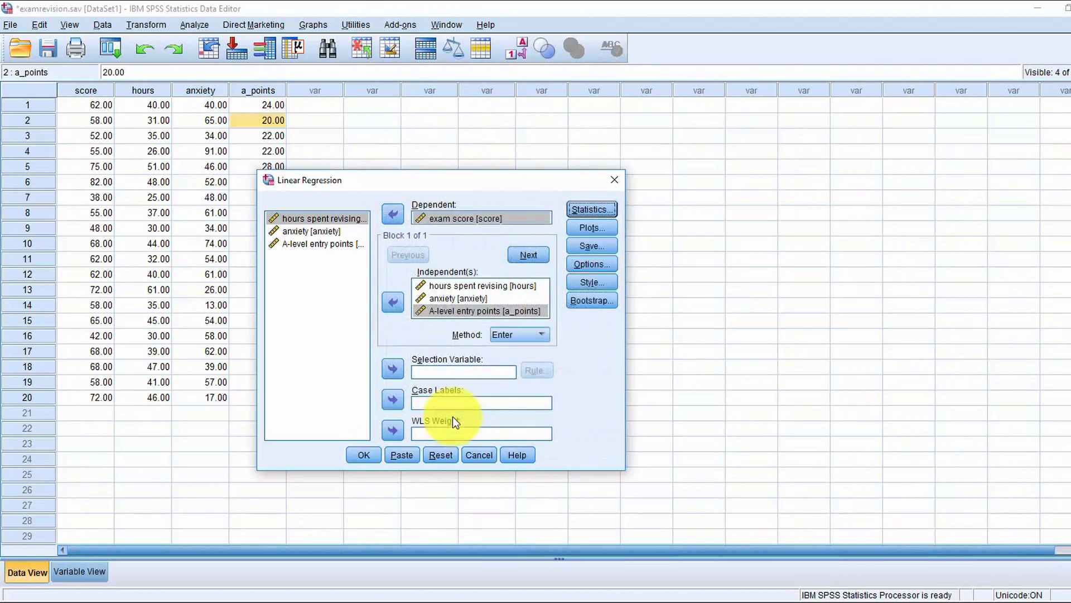
# Check the regression plot settings, with *ZPRED on Y, *ZRESID on X and the normal probability plot enabled
pyautogui.click(594, 228)
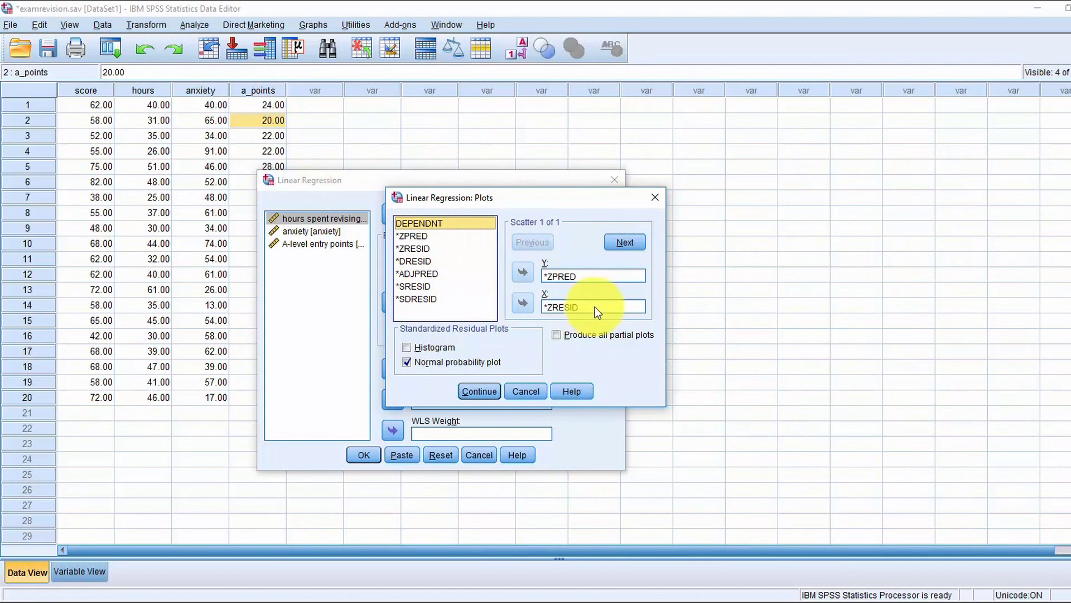
pyautogui.click(610, 282)
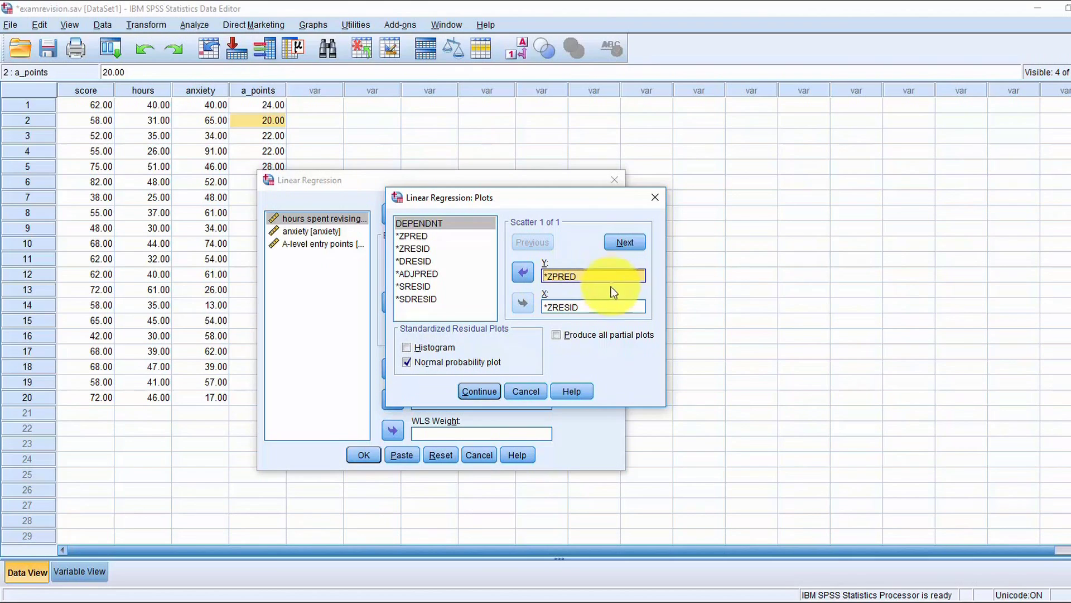
pyautogui.click(605, 308)
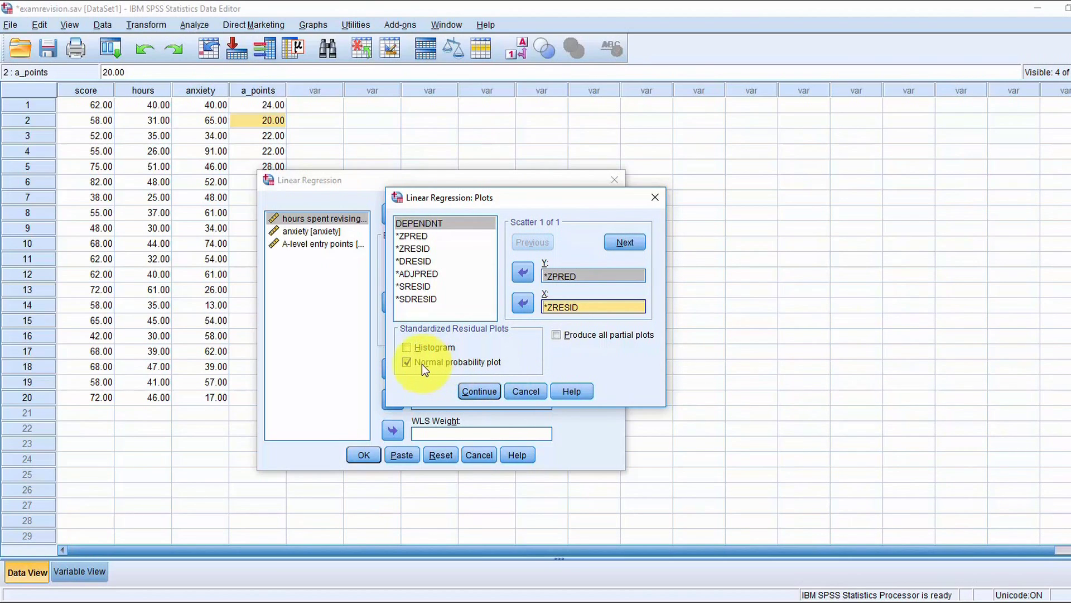
pyautogui.click(472, 392)
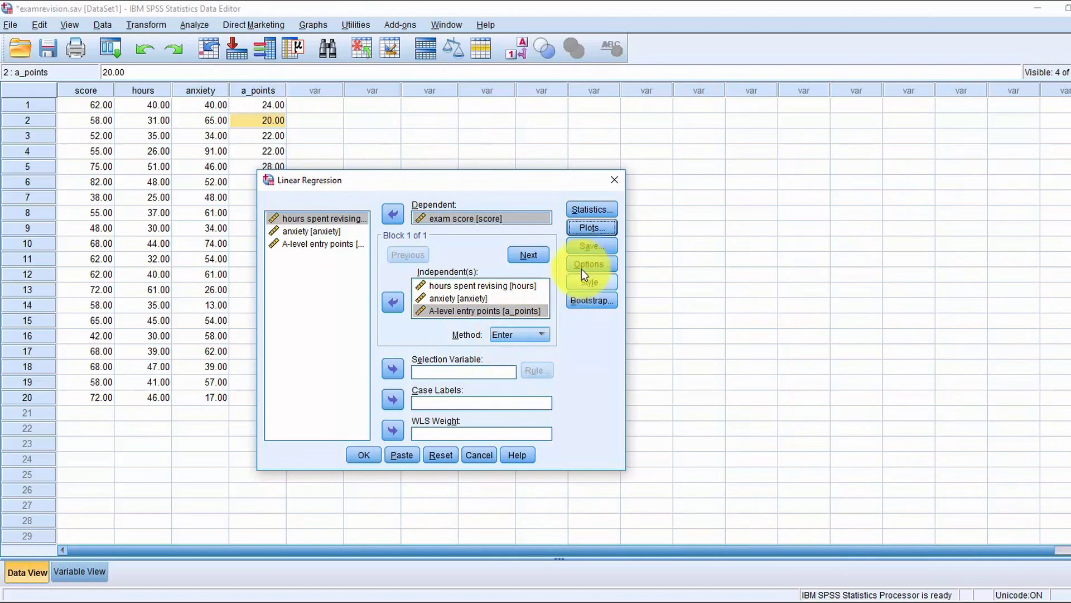
# Try saving standardized predicted values and standardized residuals as new variables, and clear both options again
pyautogui.click(590, 247)
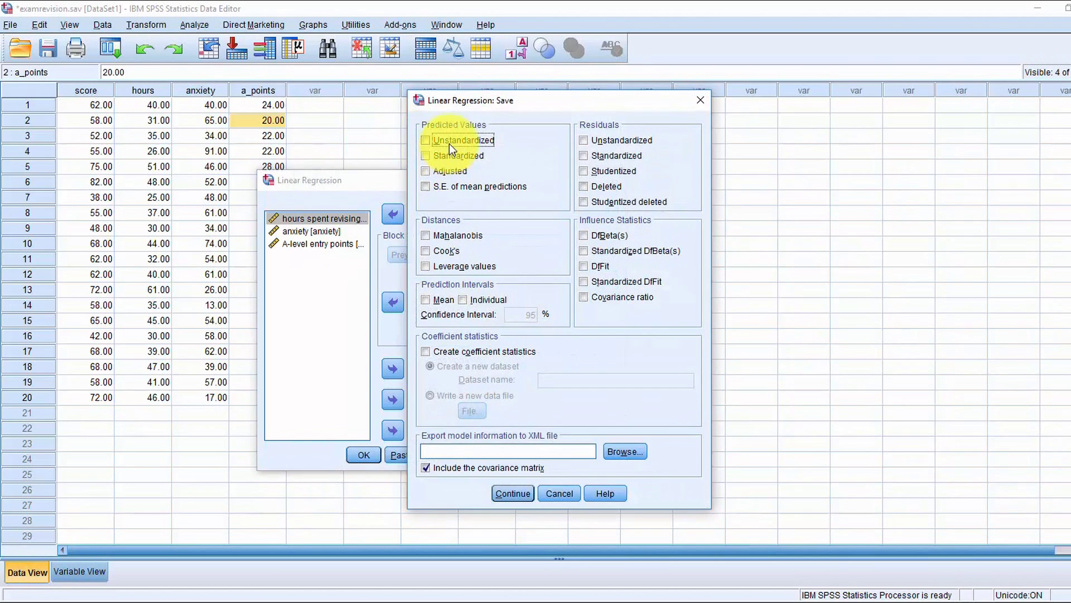
pyautogui.moveTo(488, 100); pyautogui.dragTo(797, 113)
pyautogui.click(757, 156)
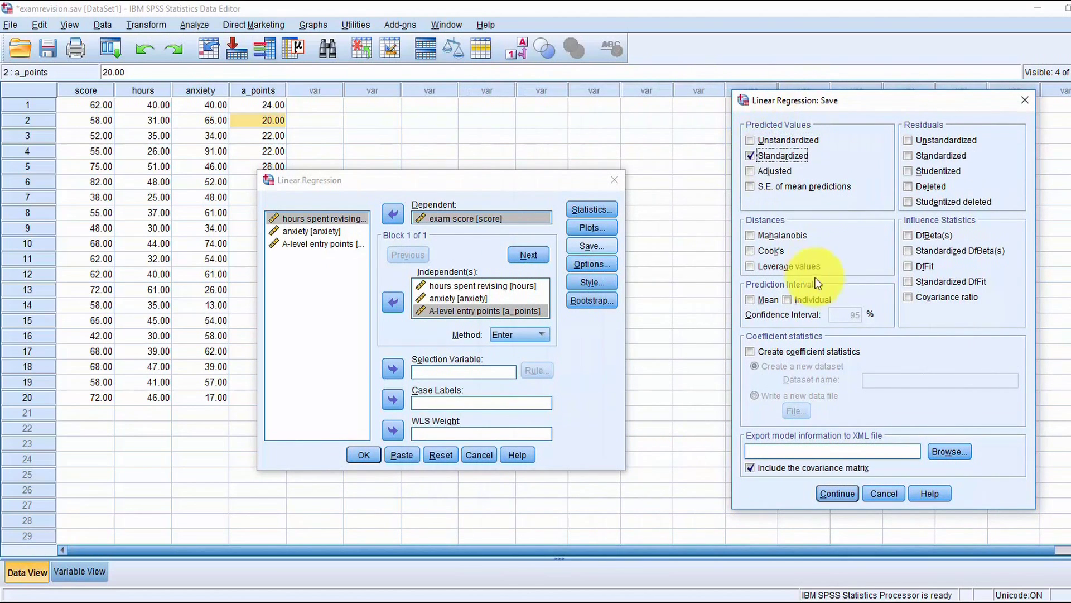
pyautogui.click(910, 157)
pyautogui.click(936, 157)
pyautogui.click(759, 157)
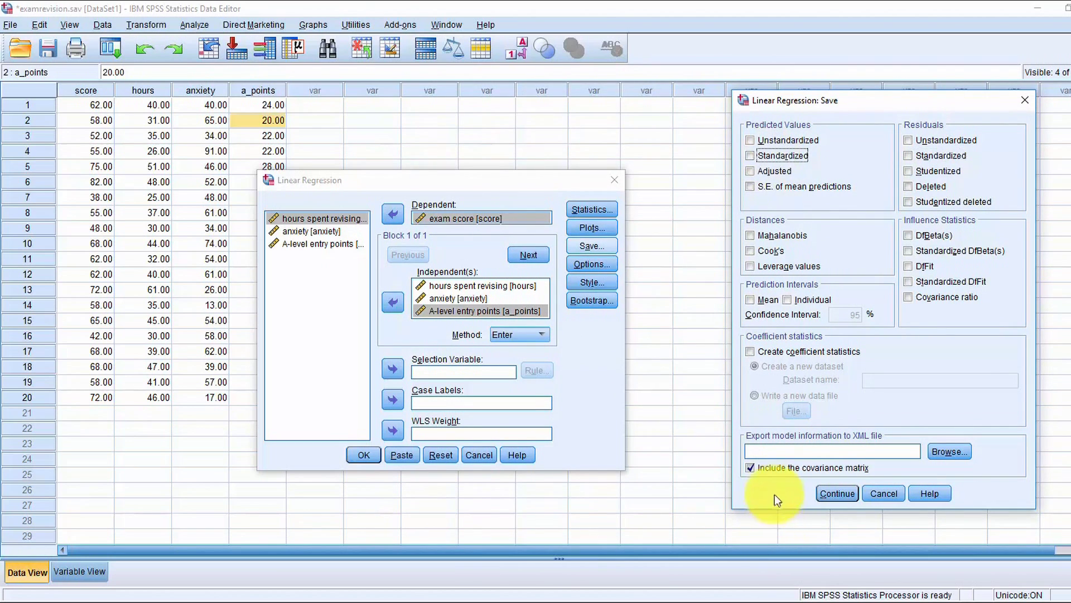
pyautogui.click(837, 493)
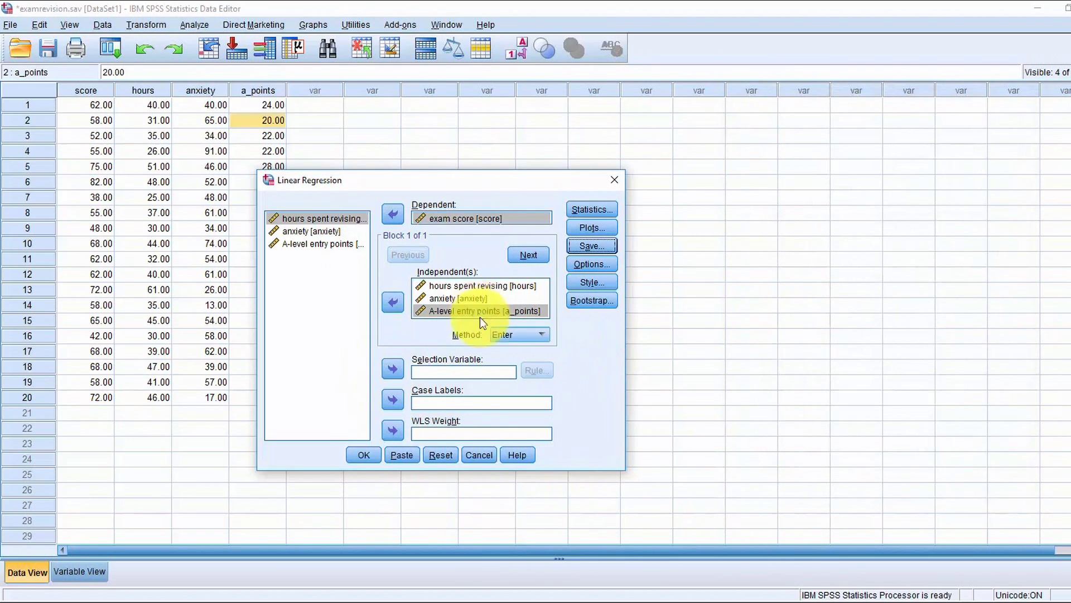
# Examine the available variable entry methods for the regression block, keeping Enter
pyautogui.click(522, 328)
pyautogui.click(521, 328)
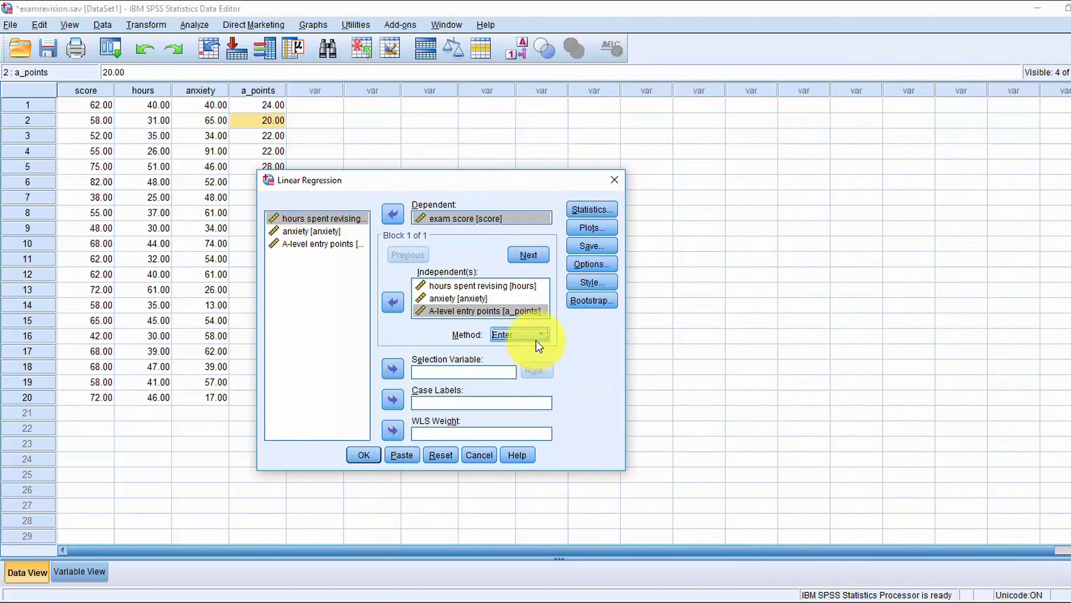
pyautogui.click(536, 340)
pyautogui.click(535, 340)
pyautogui.click(535, 340)
pyautogui.click(536, 340)
pyautogui.click(475, 311)
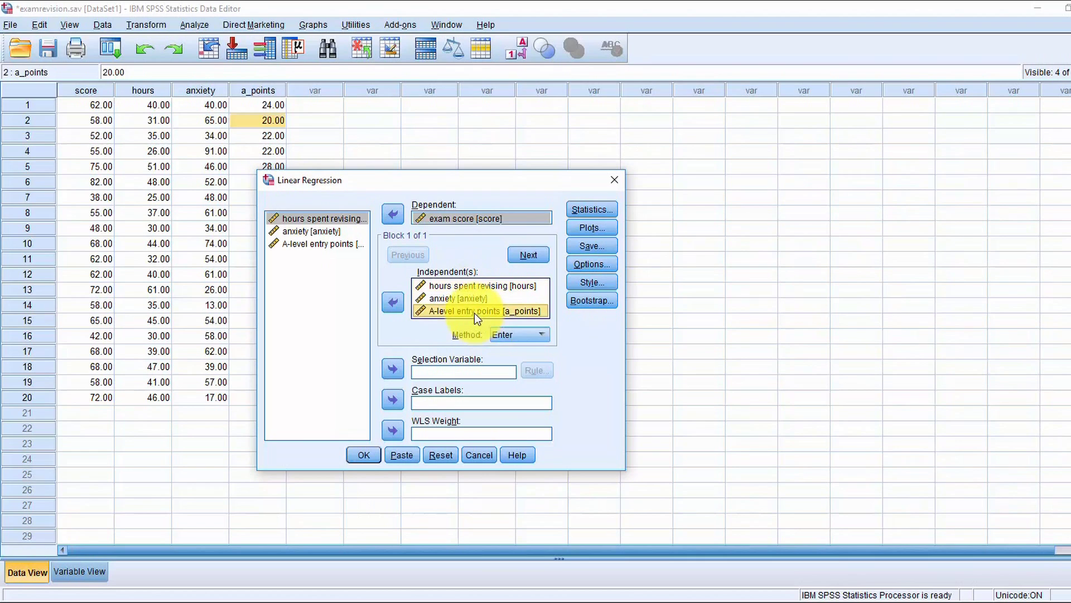
pyautogui.click(528, 335)
pyautogui.click(530, 338)
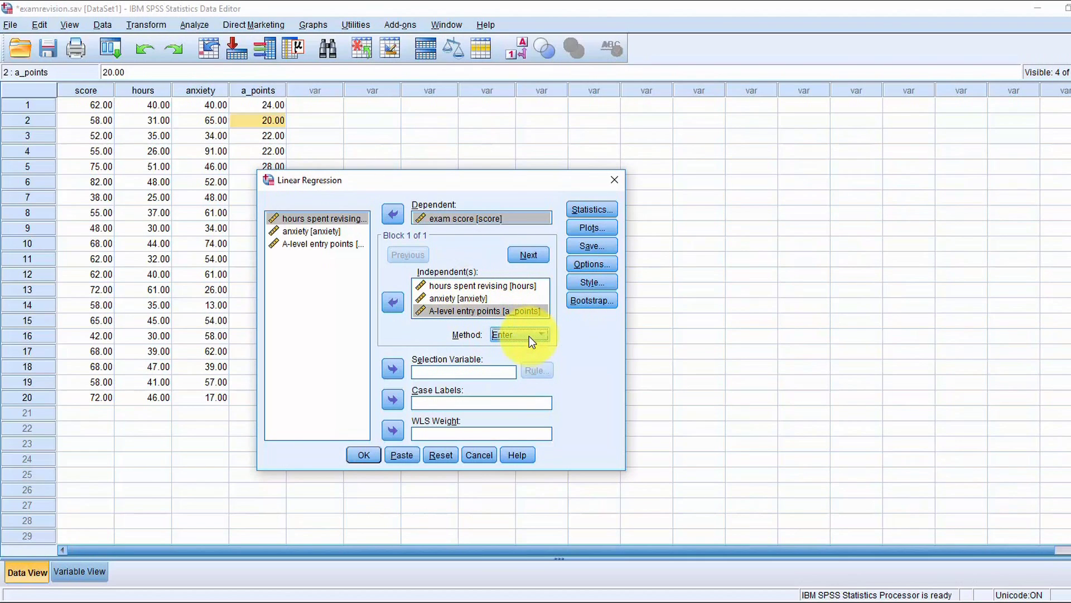
pyautogui.click(529, 335)
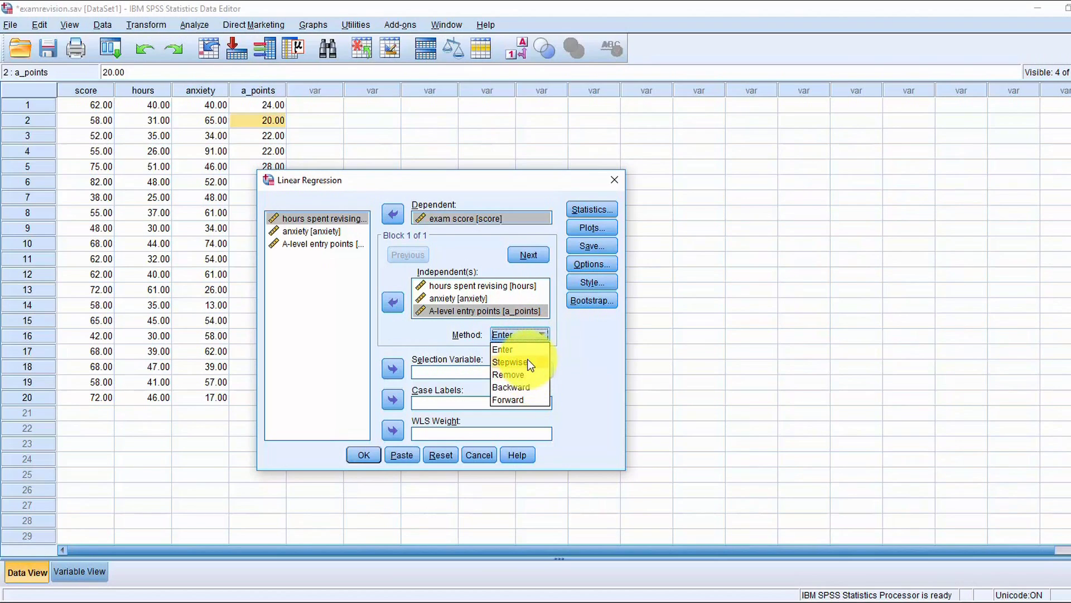
pyautogui.click(612, 342)
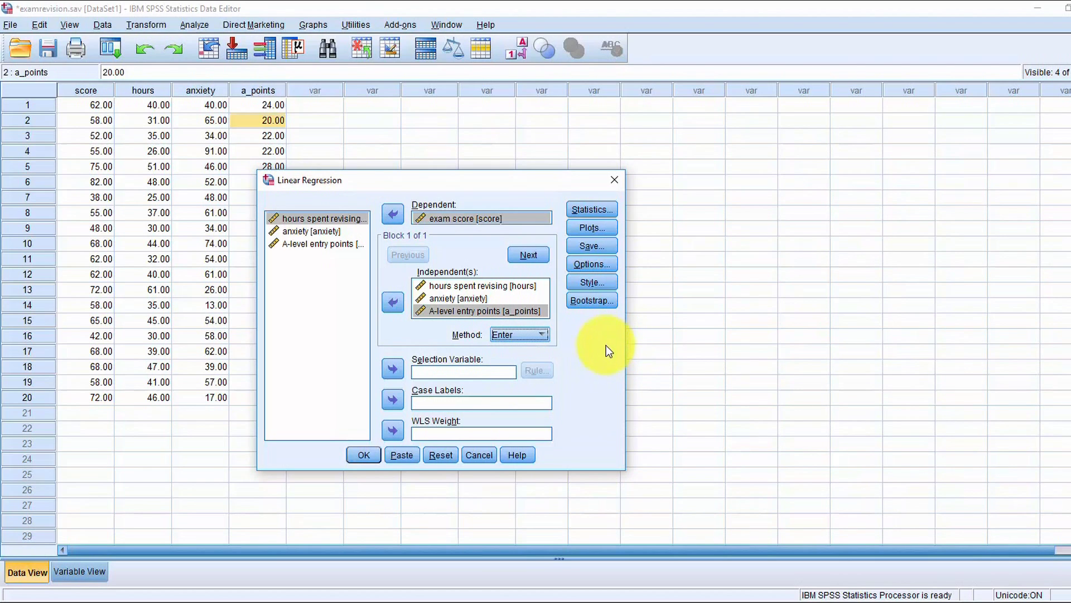
# Run the linear regression of exam score on the three predictors
pyautogui.moveTo(525, 180); pyautogui.dragTo(545, 139)
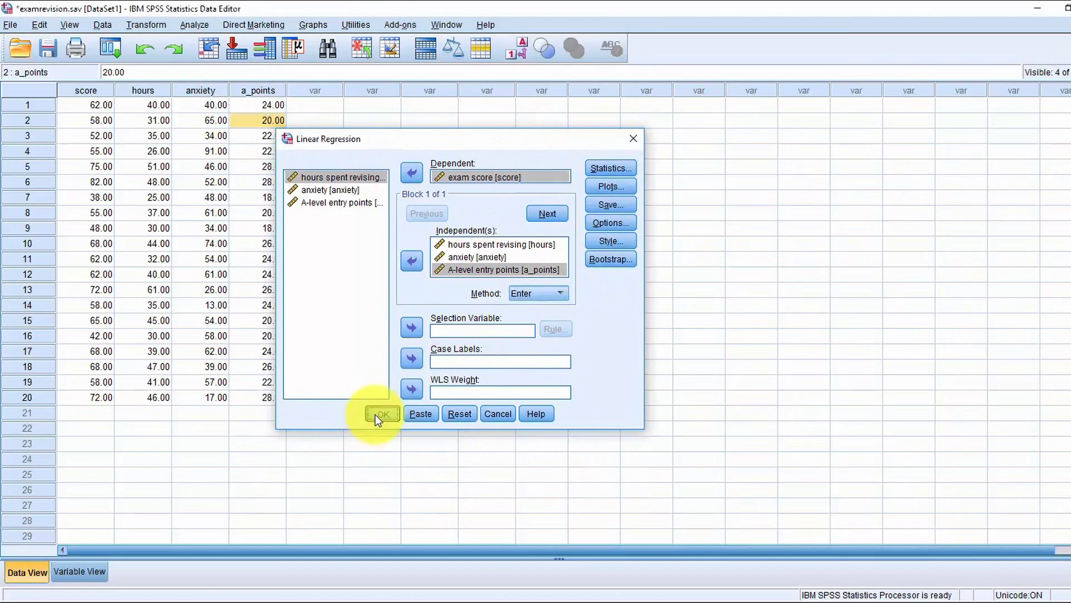
pyautogui.click(374, 414)
# Examine the Descriptive Statistics and Correlations tables in the regression output
pyautogui.click(418, 132)
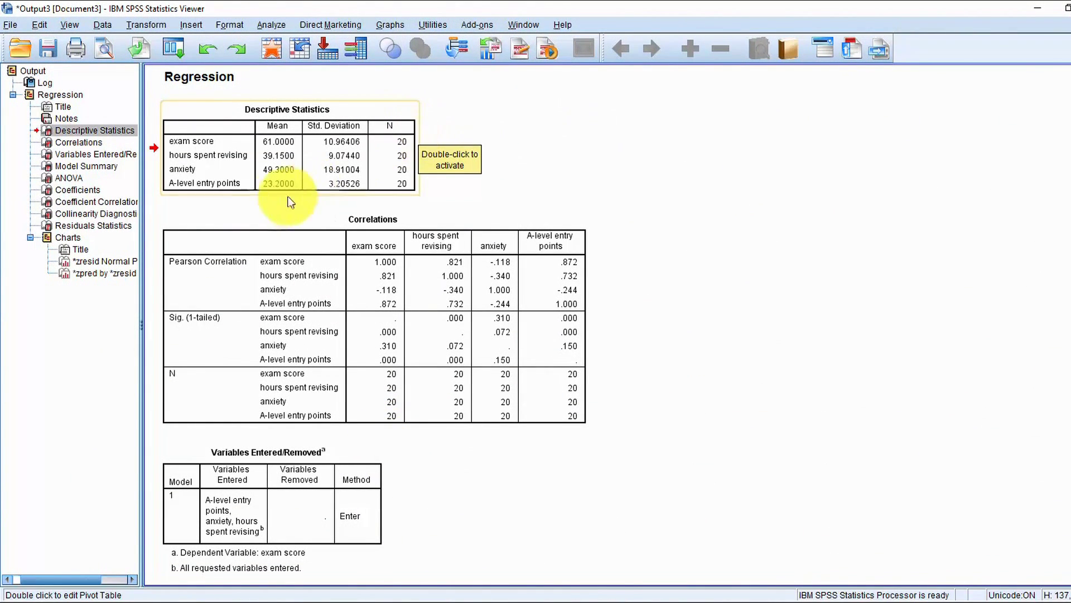
pyautogui.click(296, 244)
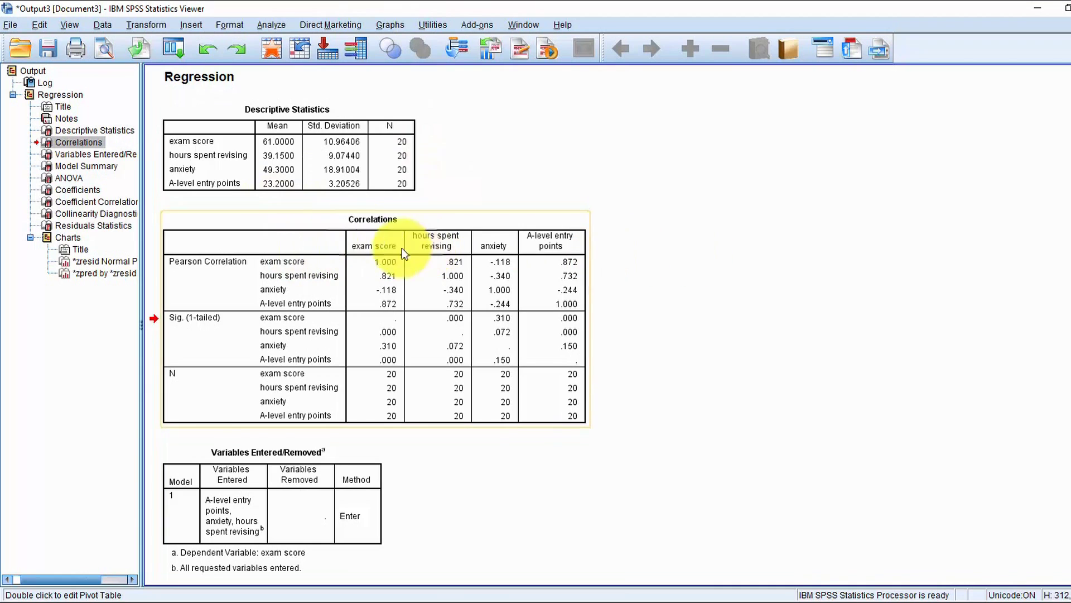
pyautogui.scroll(2, 446, 385)
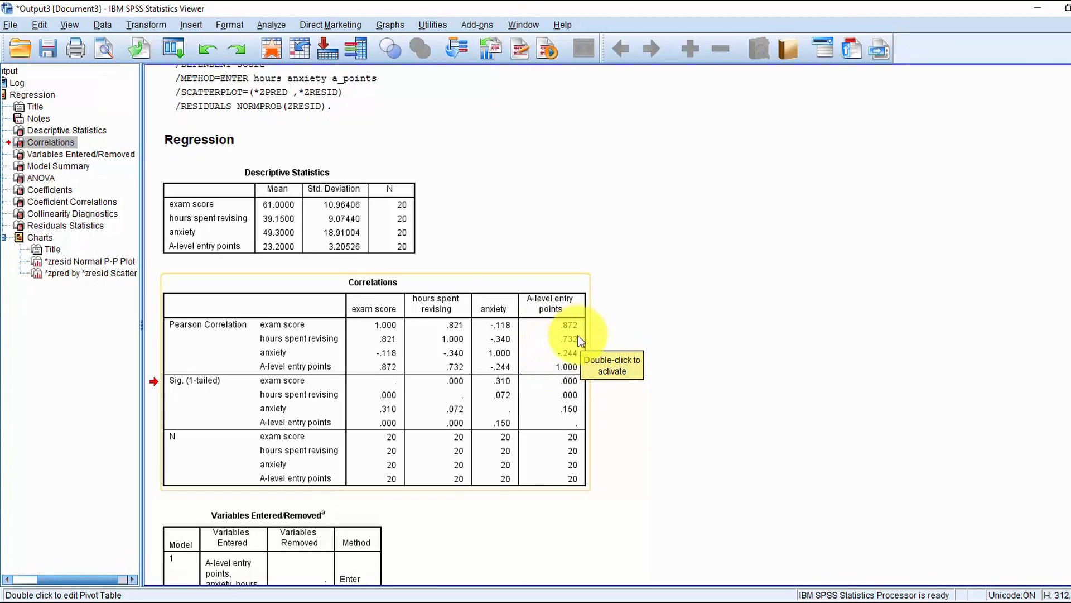
# Examine the Variables Entered/Removed table for the predictors entered and the entry method used
pyautogui.click(727, 361)
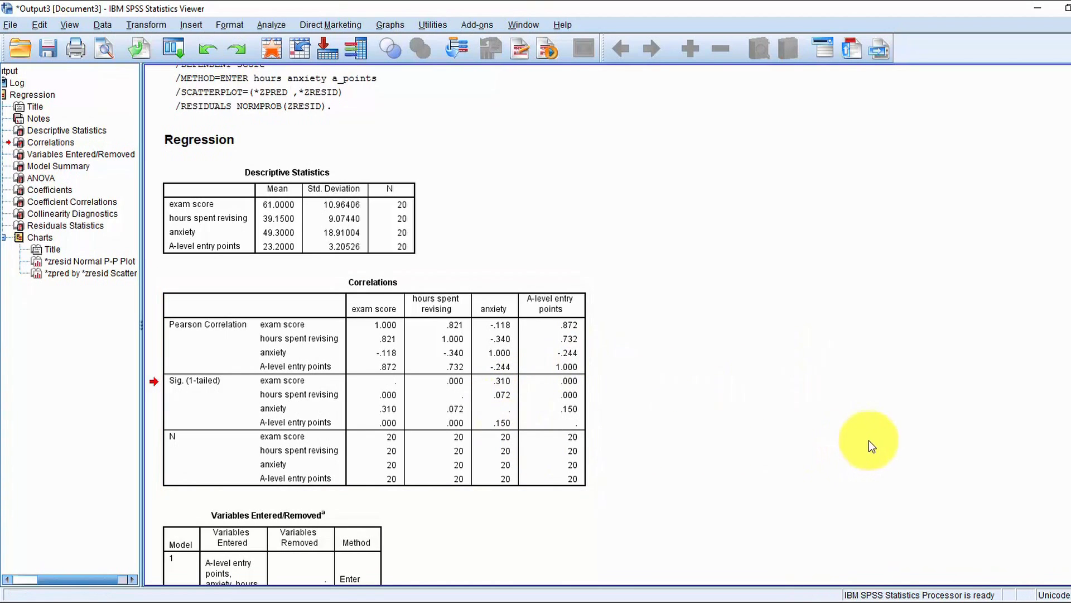
pyautogui.scroll(-3, 625, 352)
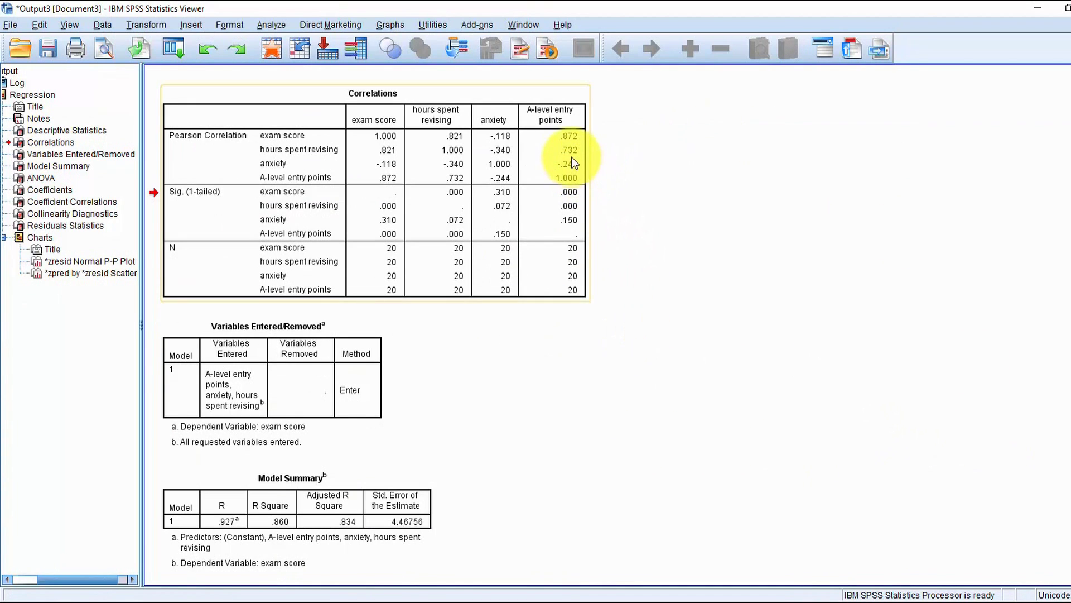
pyautogui.scroll(-2, 764, 326)
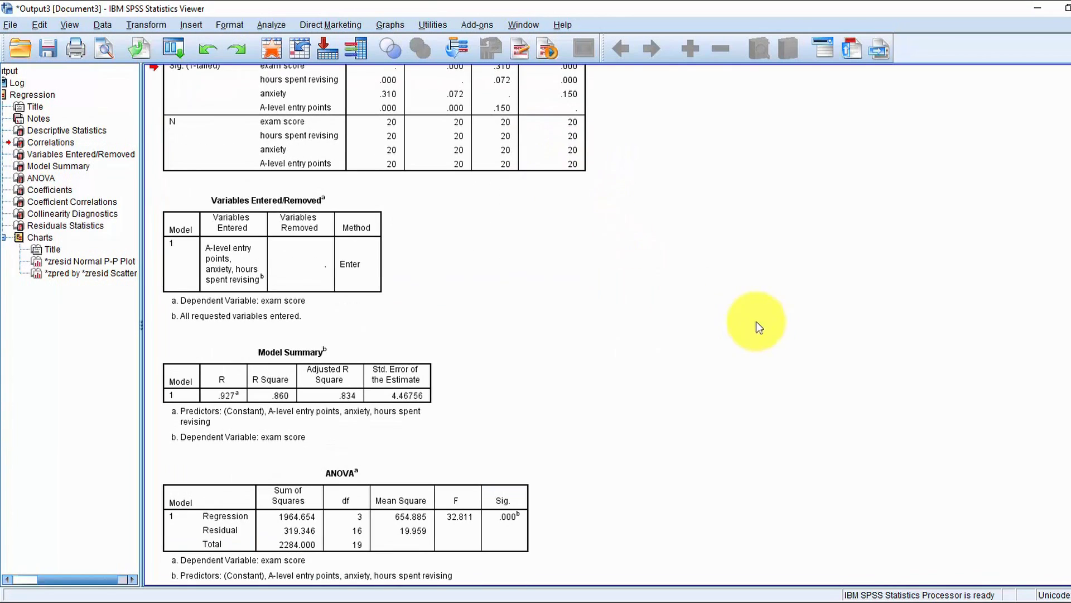
pyautogui.click(364, 264)
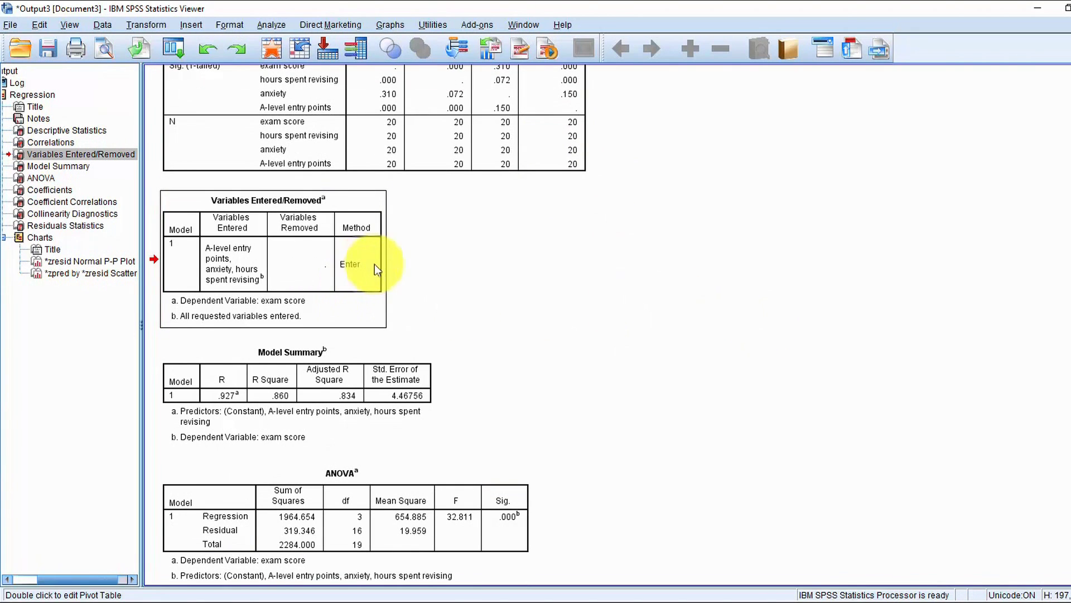
pyautogui.doubleClick(366, 263)
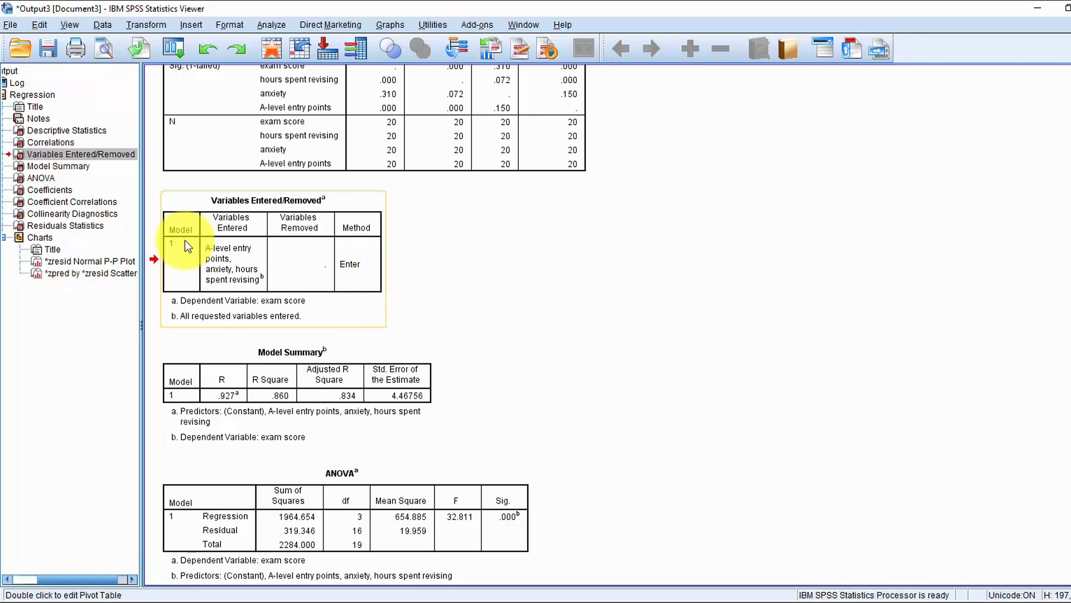
pyautogui.click(627, 271)
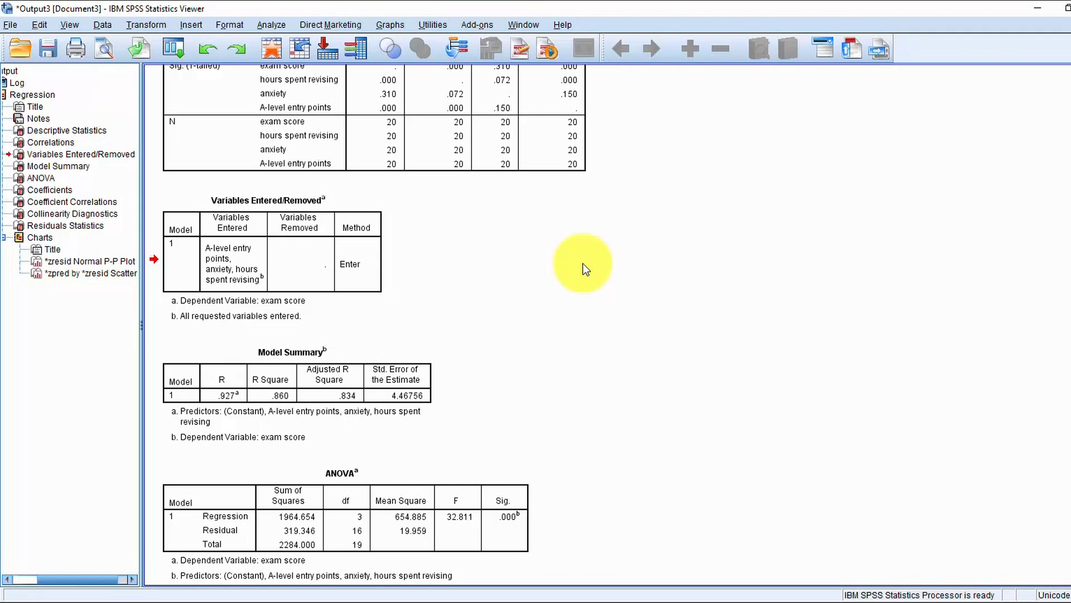
# Examine R, R Square and Adjusted R Square in the Model Summary, referring back to the Correlations table
pyautogui.scroll(-3, 549, 247)
pyautogui.click(291, 302)
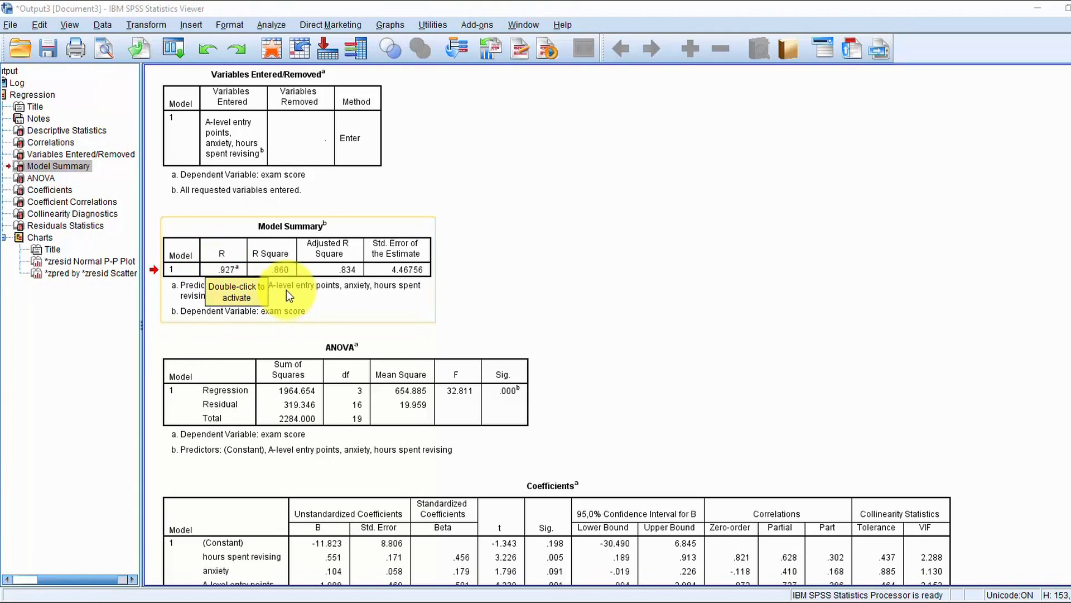
pyautogui.click(672, 268)
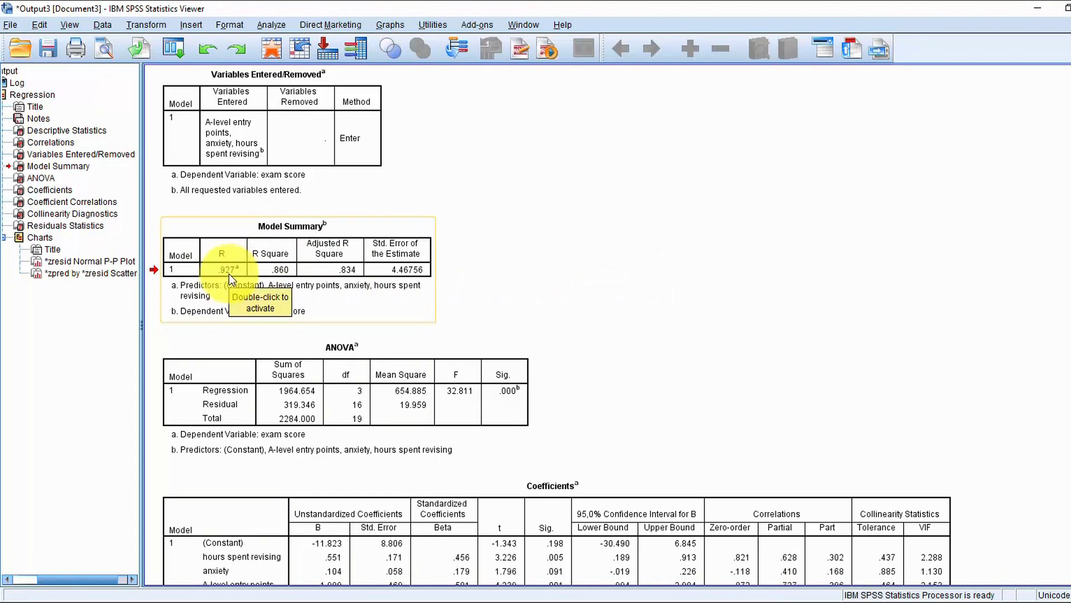
pyautogui.click(339, 268)
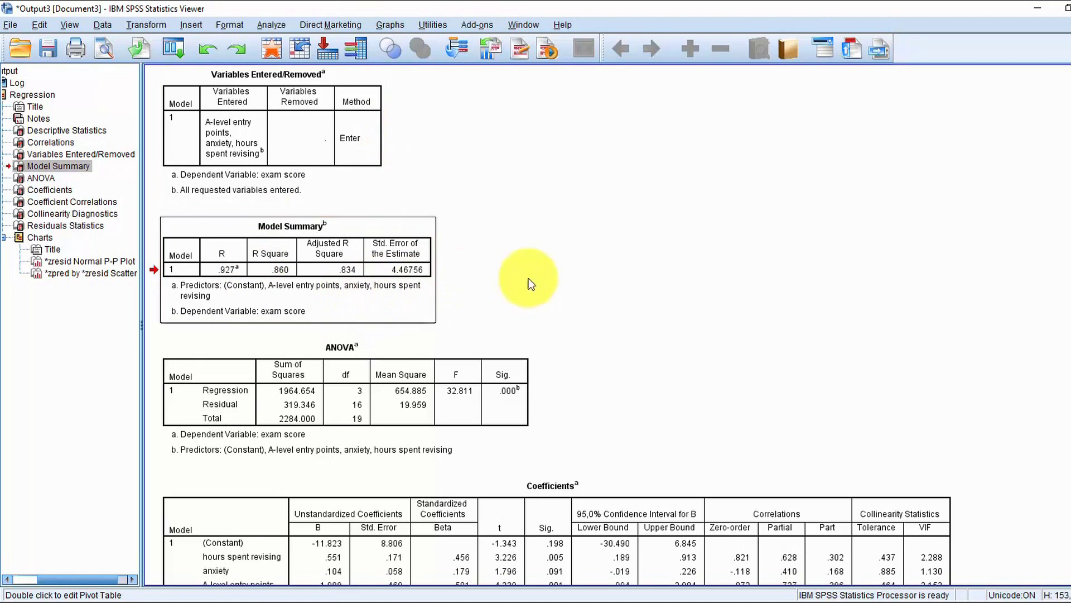
pyautogui.scroll(5, 340, 284)
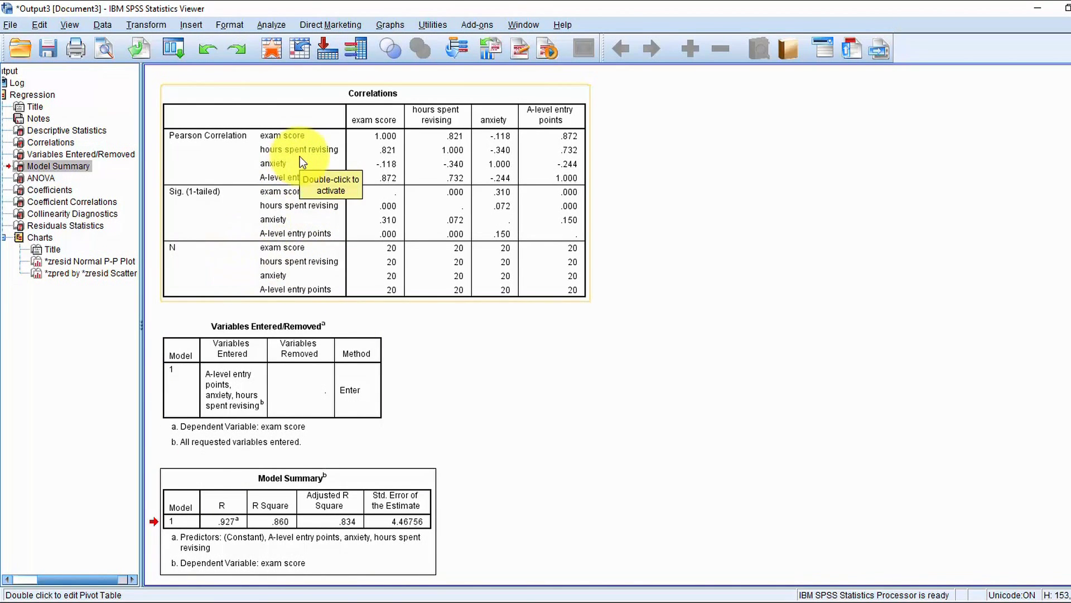
pyautogui.scroll(-5, 446, 425)
pyautogui.scroll(4, 509, 381)
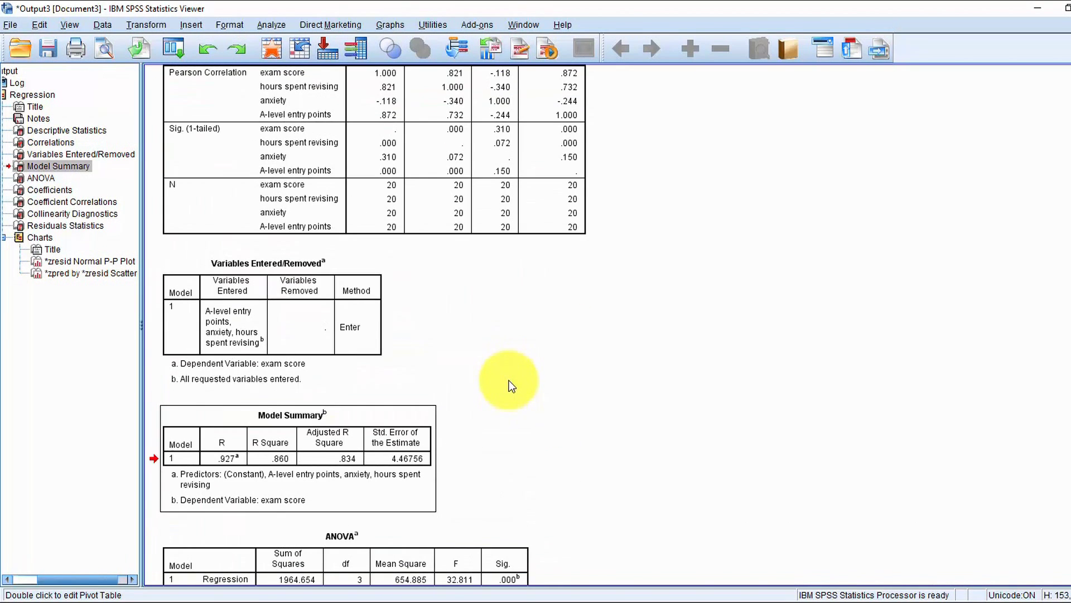
pyautogui.scroll(-3, 509, 381)
pyautogui.scroll(-3, 510, 381)
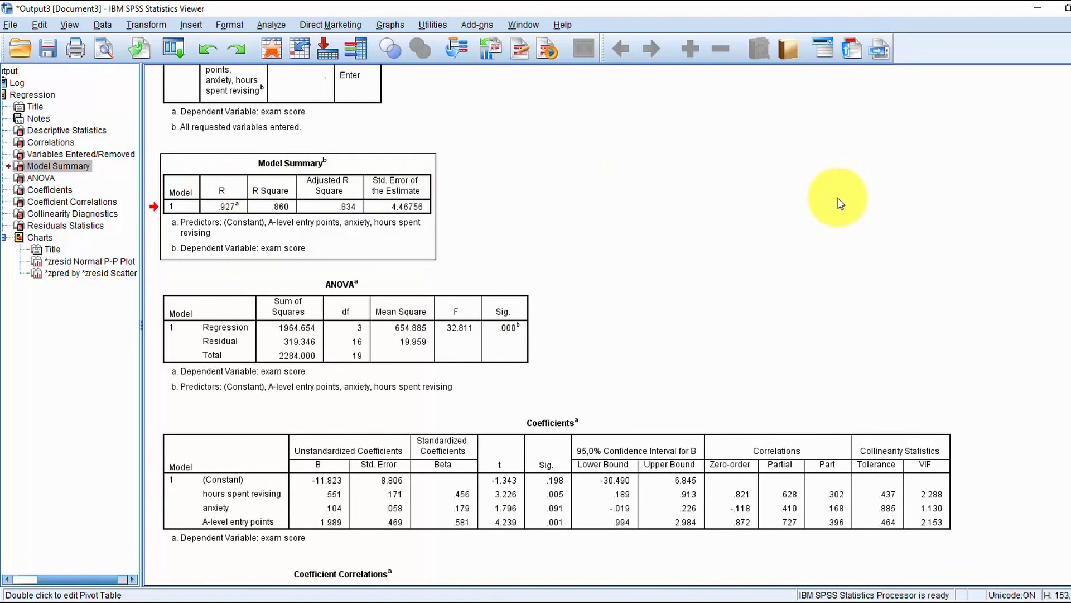
# Examine the ANOVA significance and the Coefficients table's Beta, significance, correlation and collinearity columns for the three predictors
pyautogui.click(394, 336)
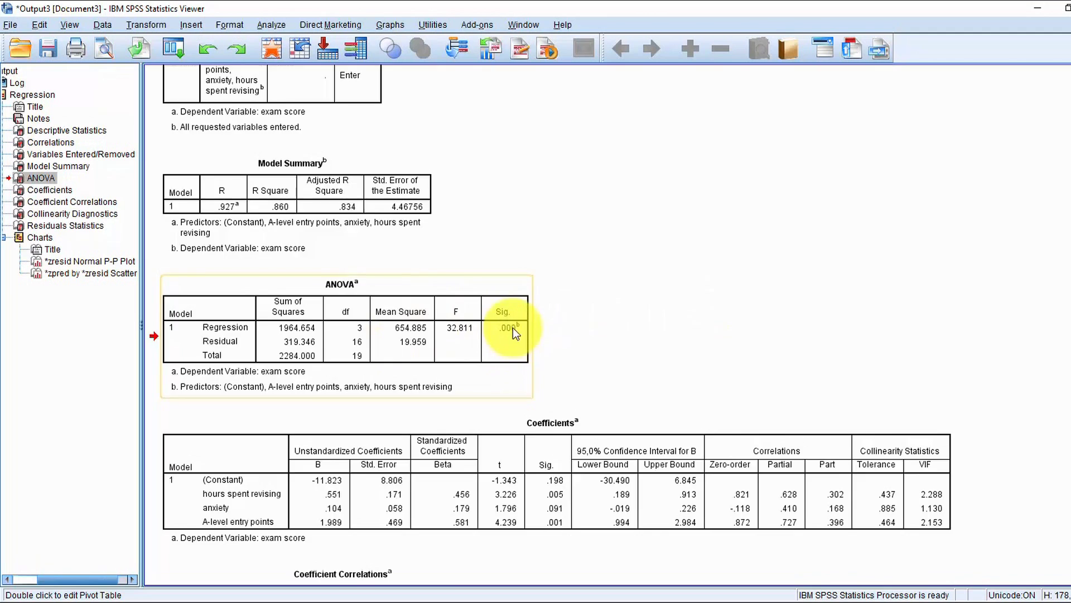
pyautogui.scroll(-3, 513, 327)
pyautogui.click(390, 323)
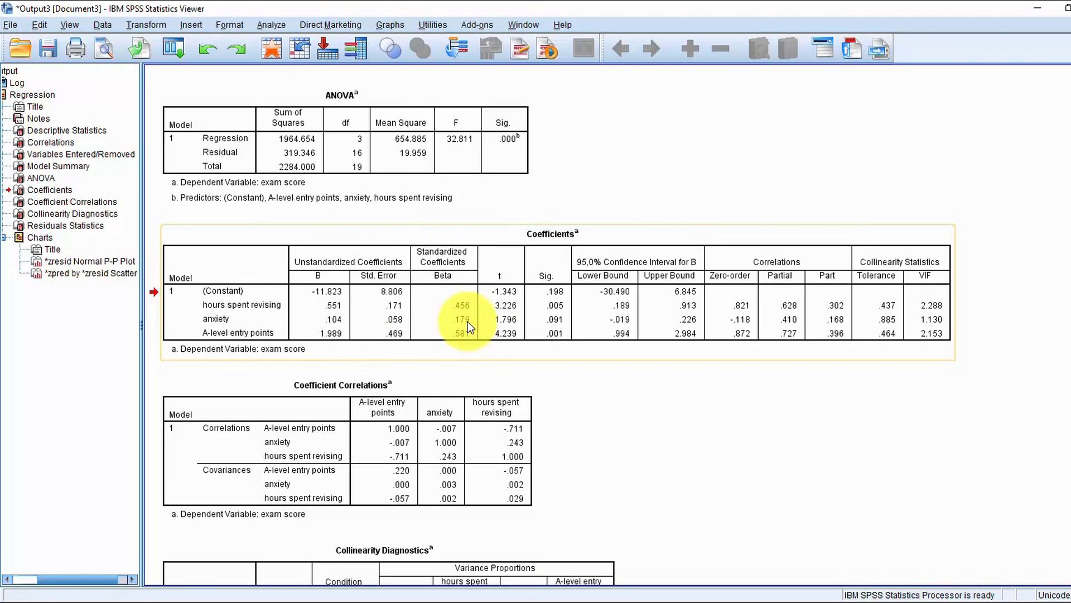
pyautogui.scroll(2, 468, 321)
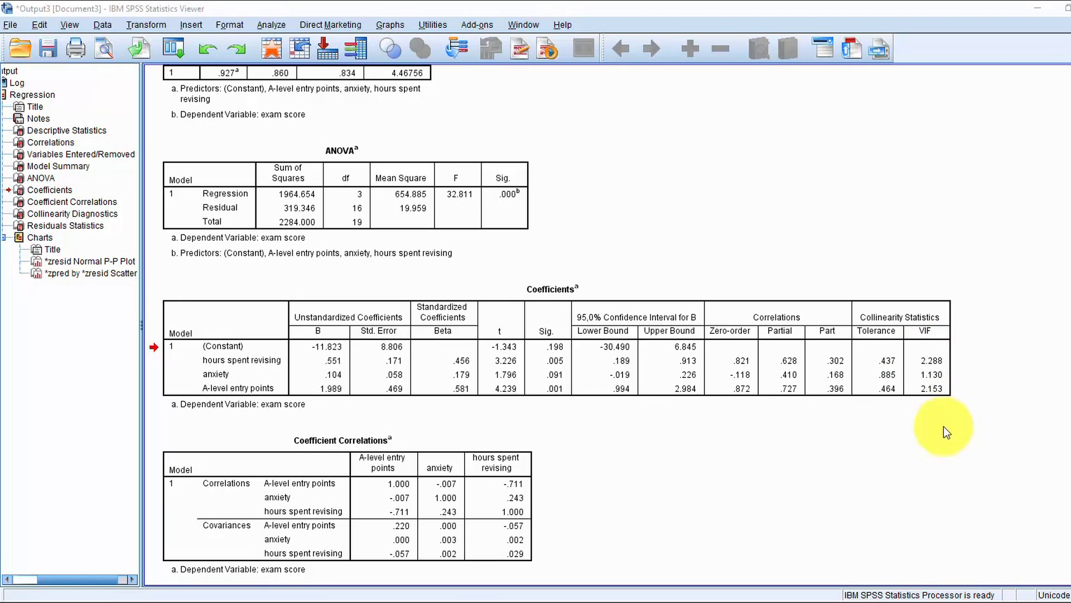
pyautogui.scroll(-1, 943, 428)
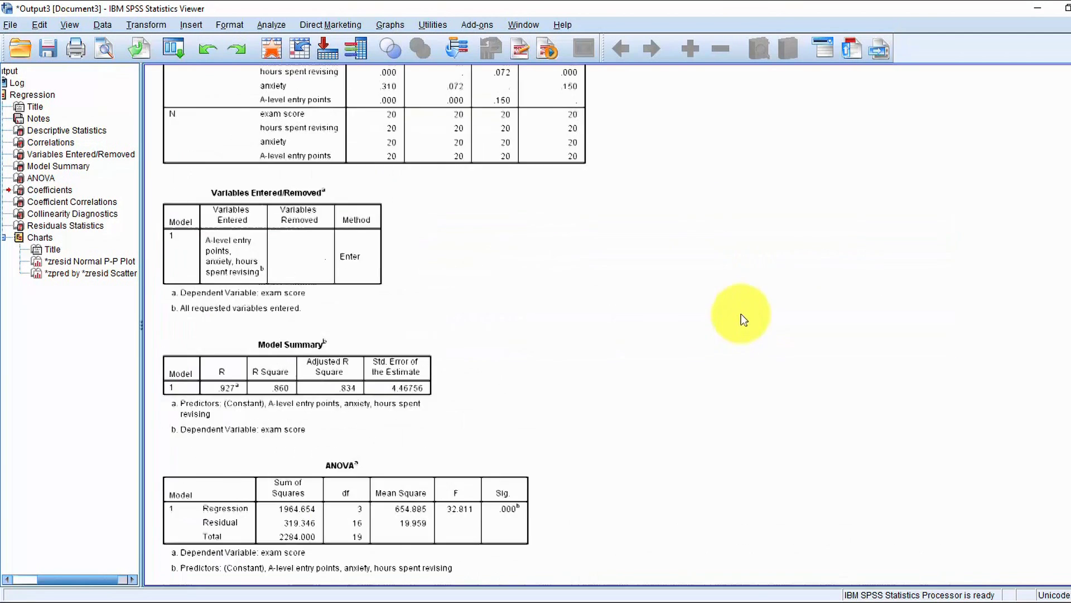
pyautogui.scroll(10, 744, 320)
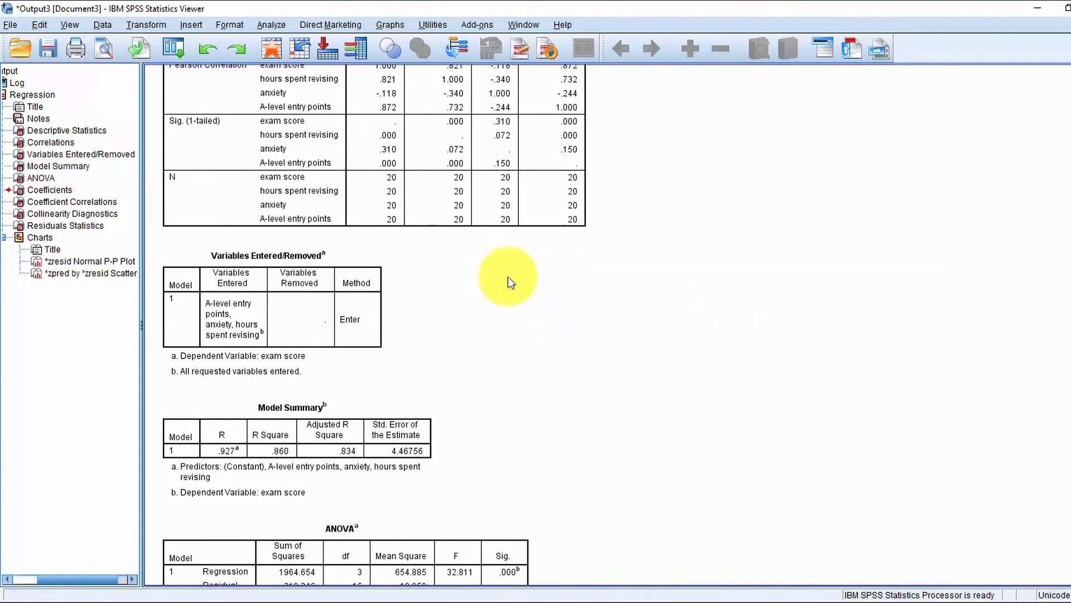
pyautogui.scroll(-20, 431, 322)
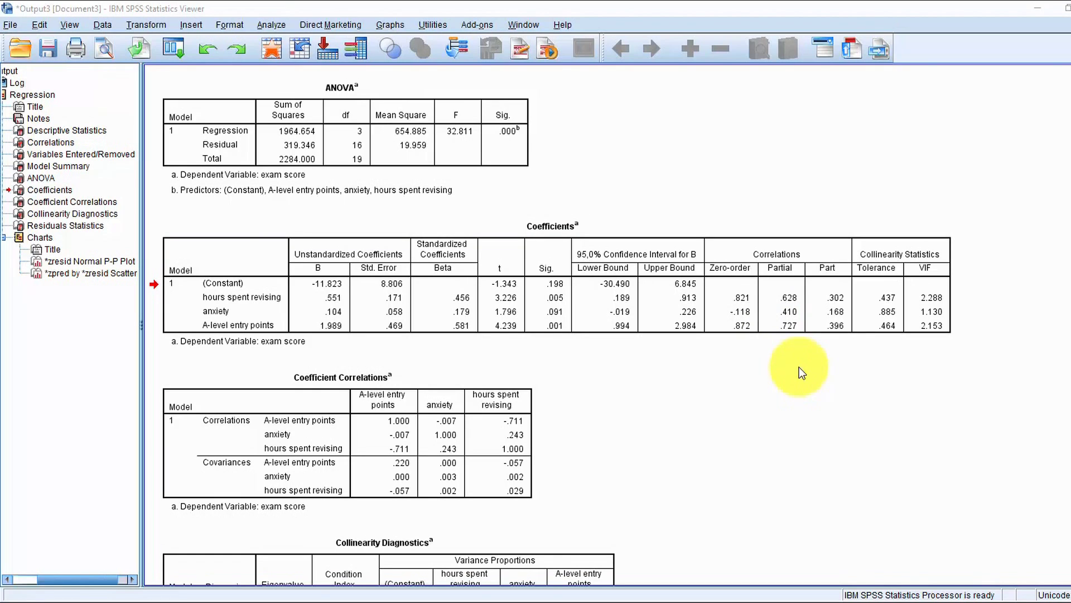
# Examine the normal P-P plot of standardized residuals and the scatterplot of standardized predicted values against residuals
pyautogui.scroll(-15, 800, 369)
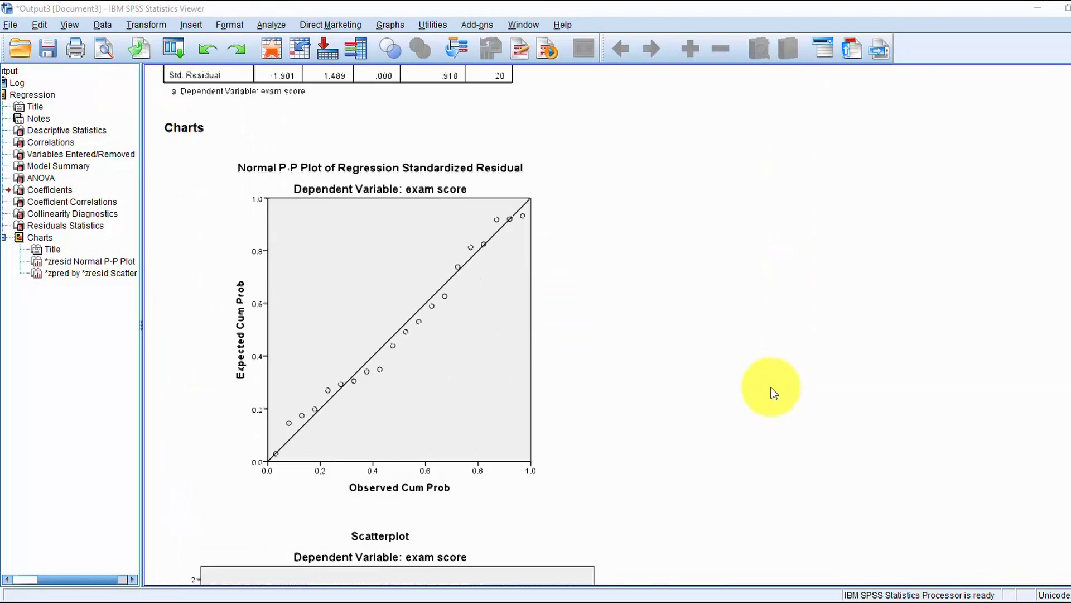
pyautogui.scroll(3, 771, 396)
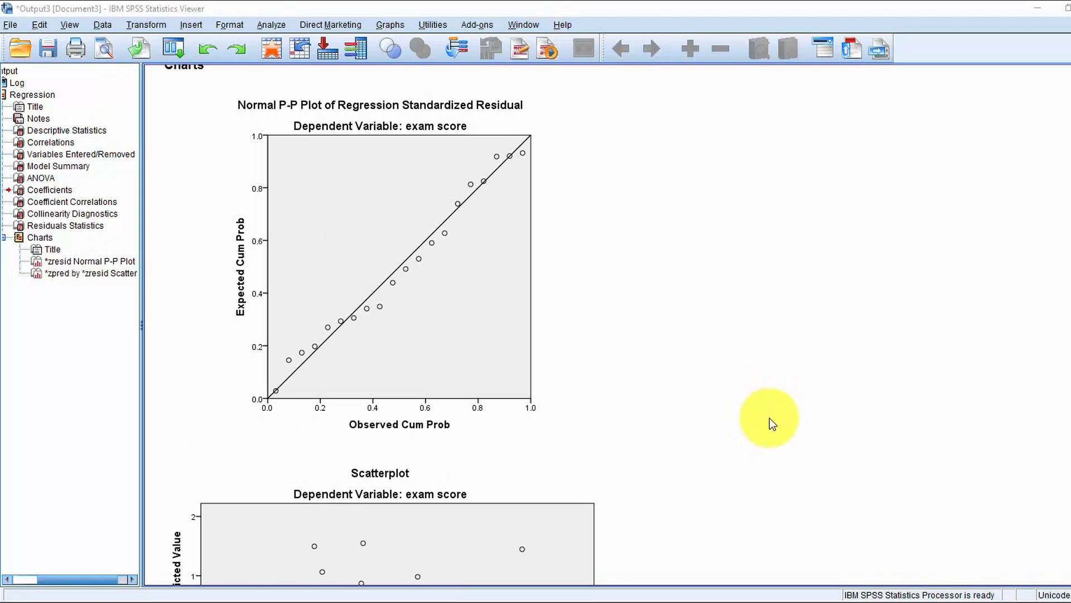
pyautogui.scroll(3, 769, 425)
pyautogui.scroll(-3, 771, 425)
pyautogui.scroll(1, 772, 426)
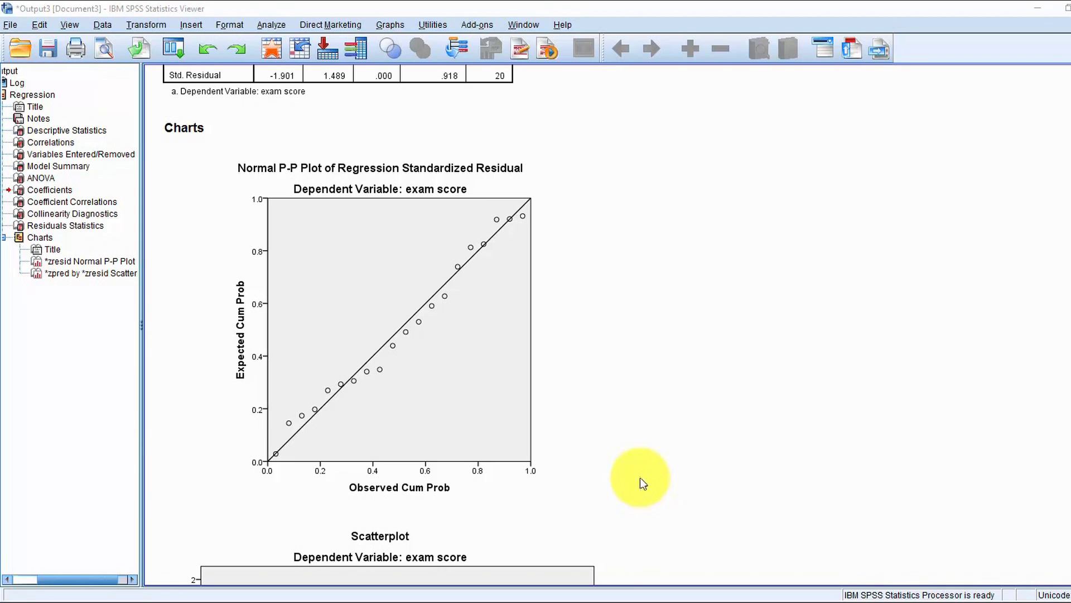
pyautogui.scroll(-2, 633, 435)
pyautogui.scroll(2, 634, 419)
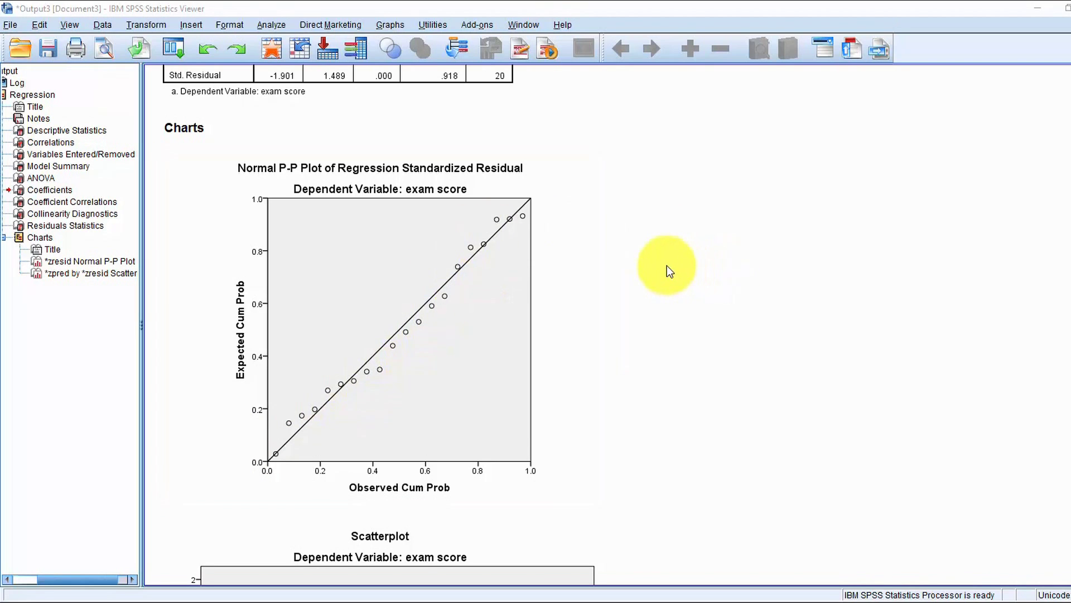
pyautogui.scroll(-10, 668, 265)
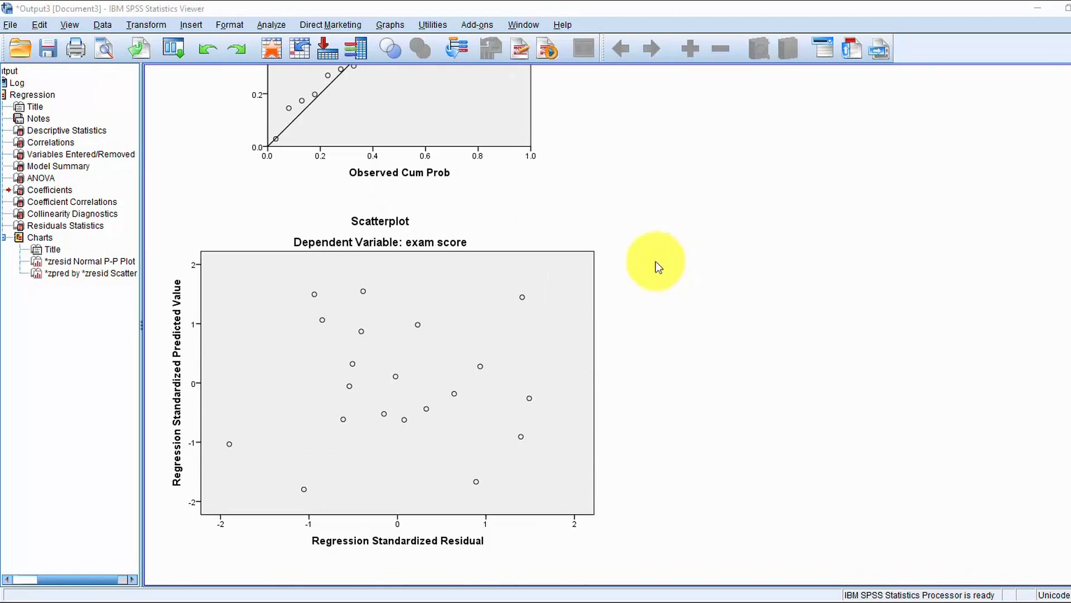